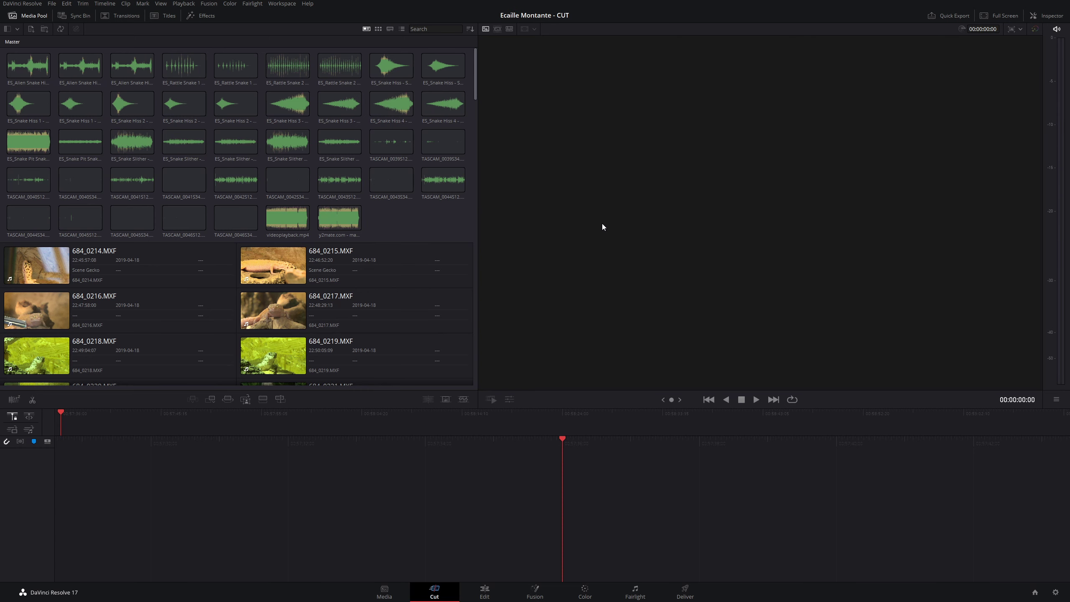
Cycle the Media Pool through thumbnail, filmstrip and list views, settling on Filmstrip view.
scroll(441, 218, down, 2)
scroll(441, 217, up, 2)
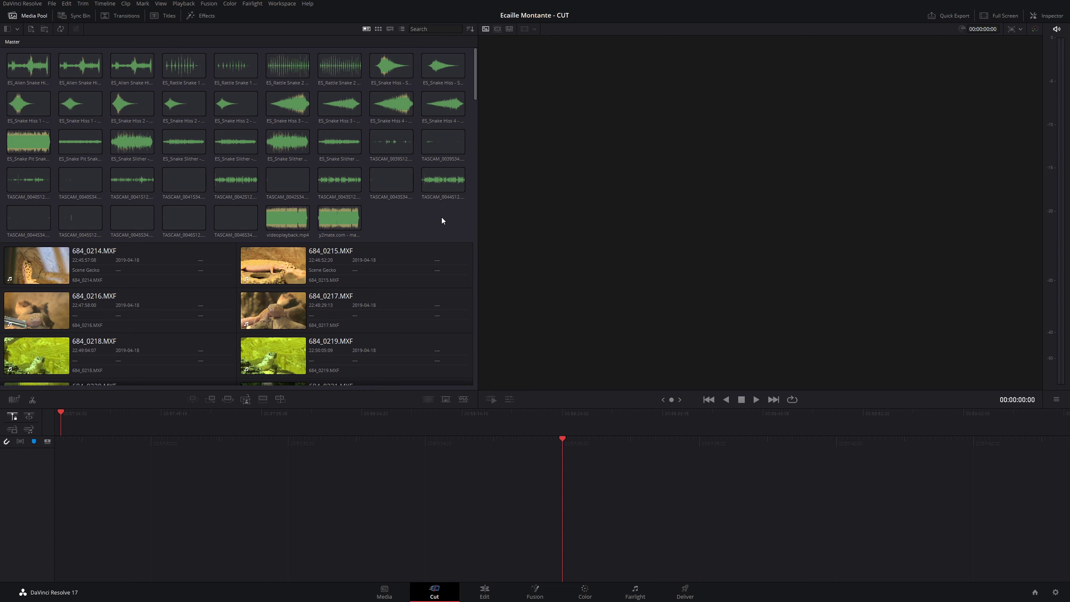
click(378, 29)
click(390, 29)
click(403, 29)
click(390, 29)
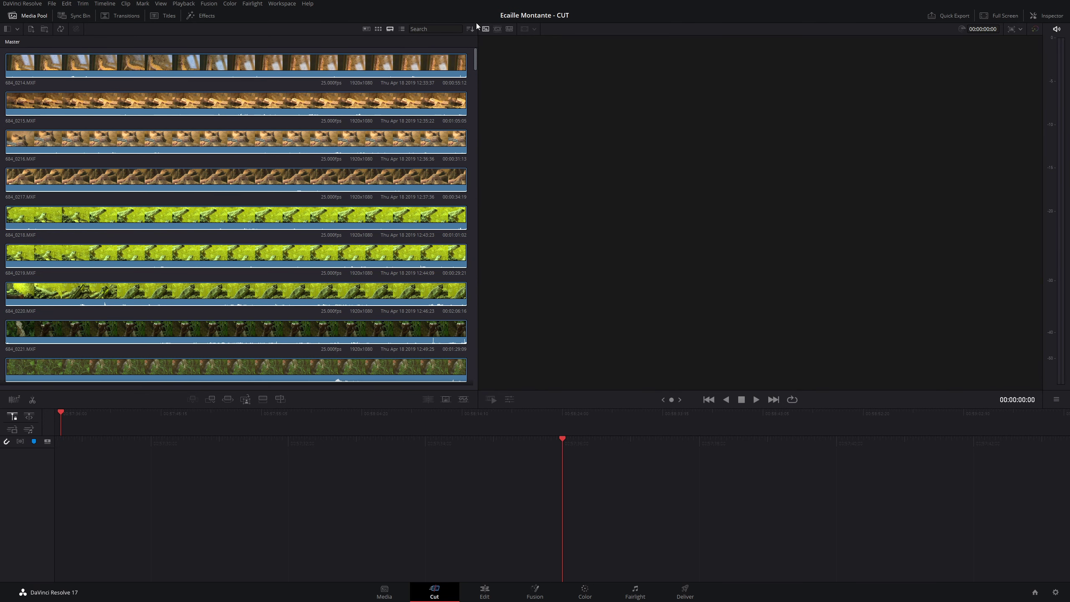
Preview gecko clips 684_0215.MXF and 684_0216.MXF, clear the viewer, then switch to Metadata View.
click(153, 102)
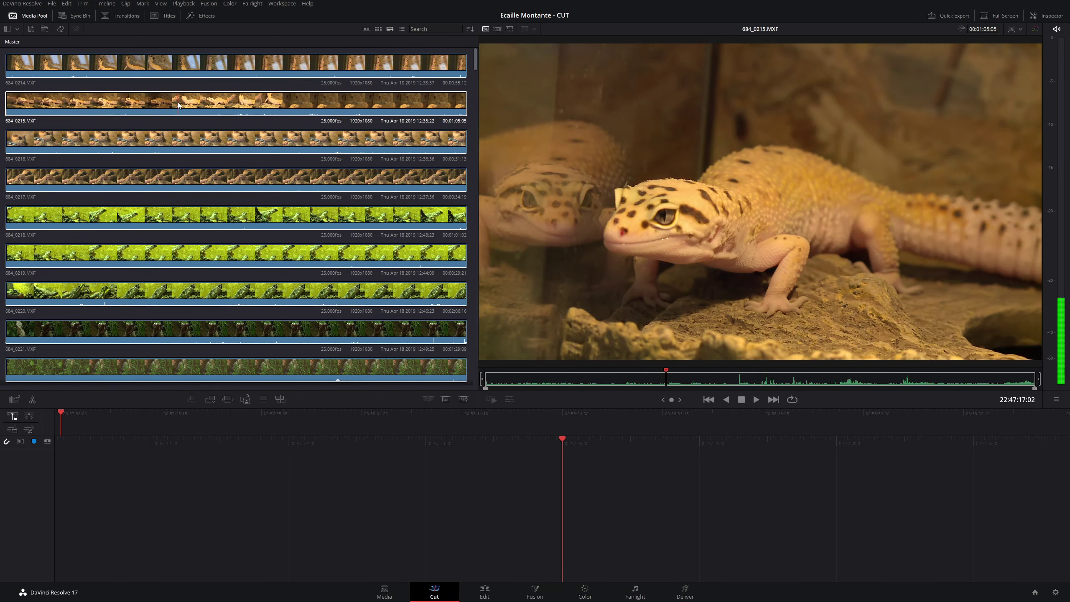
click(156, 141)
click(323, 42)
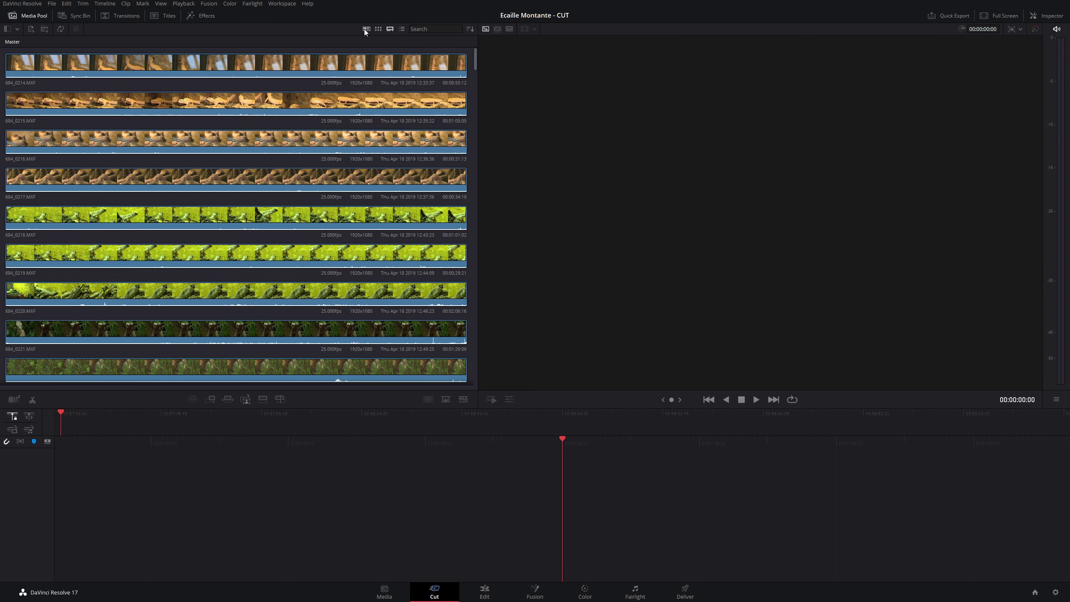
click(366, 29)
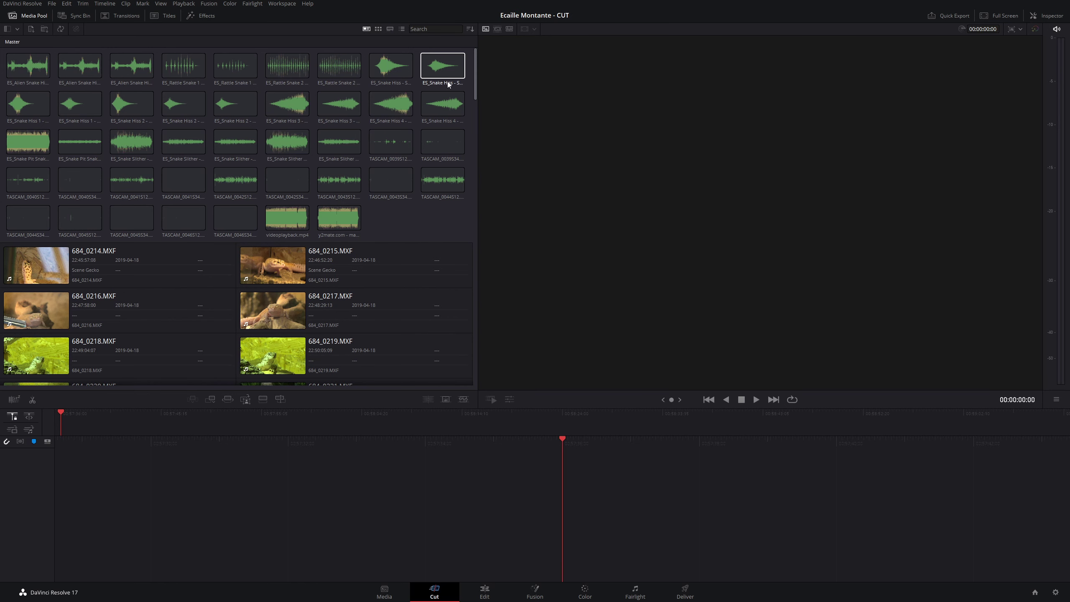
Open and close the Inspector, then select gecko clip 684_0215.MXF and show its properties.
click(1041, 17)
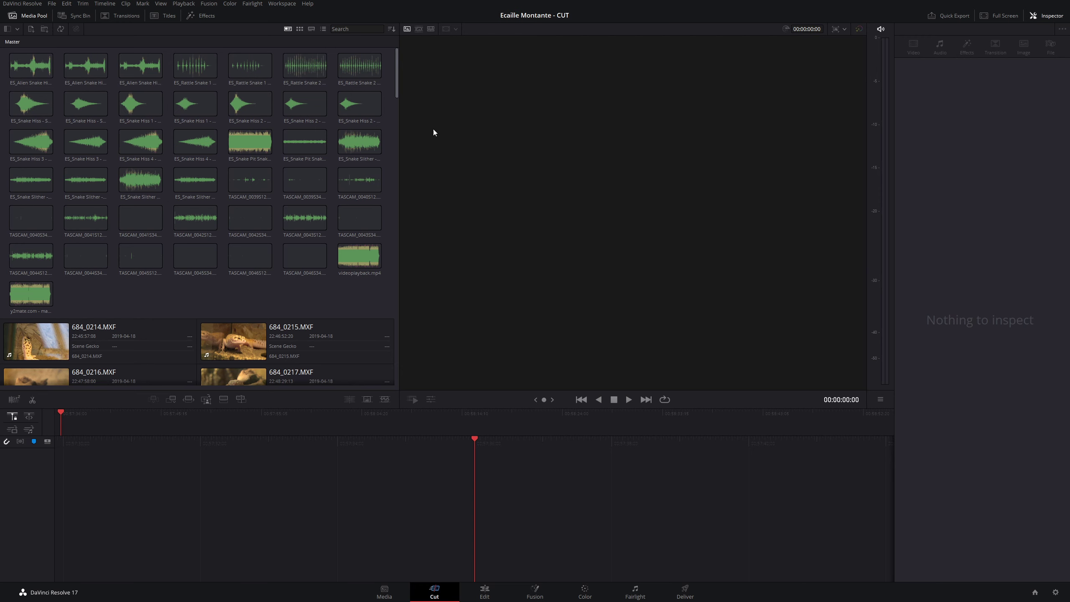
click(1050, 17)
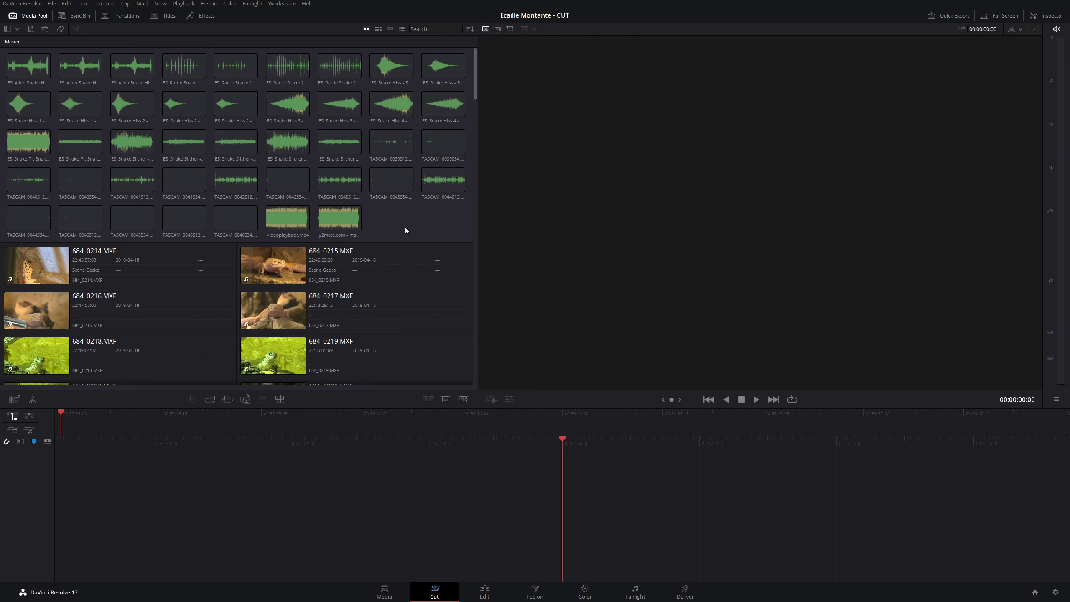
scroll(405, 230, down, 3)
scroll(405, 230, up, 3)
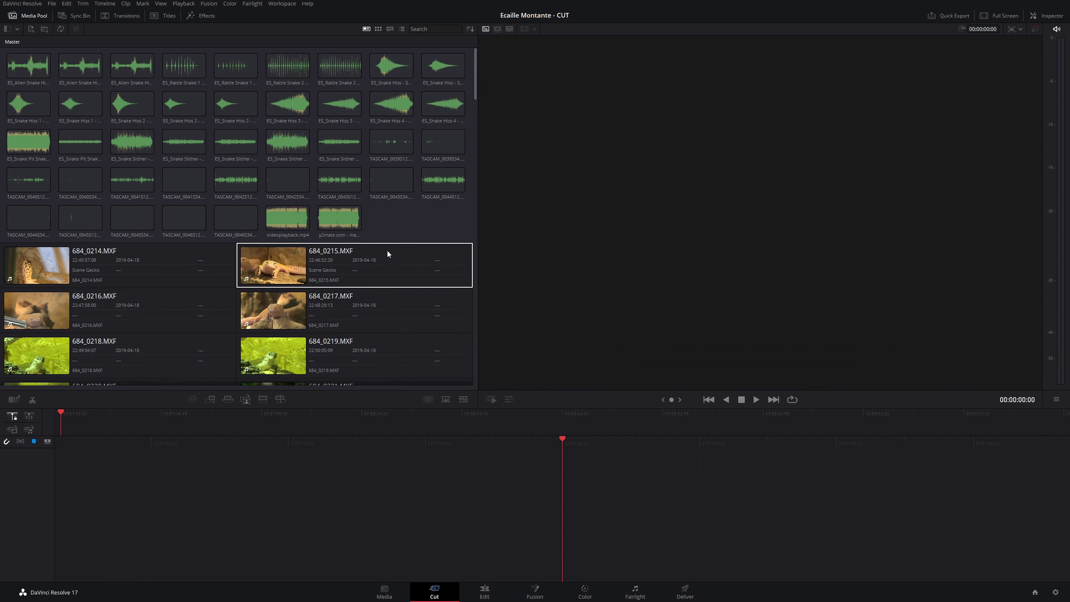
click(259, 265)
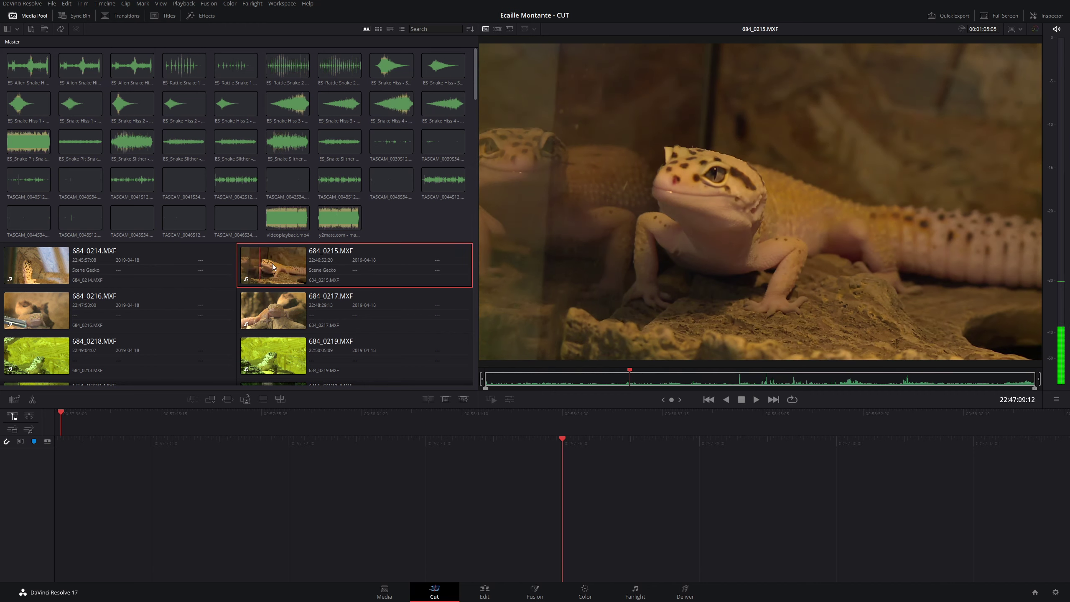
click(1048, 16)
View 684_0215.MXF's File details, including its Gecko scene, then bring up the media sort options.
click(1052, 47)
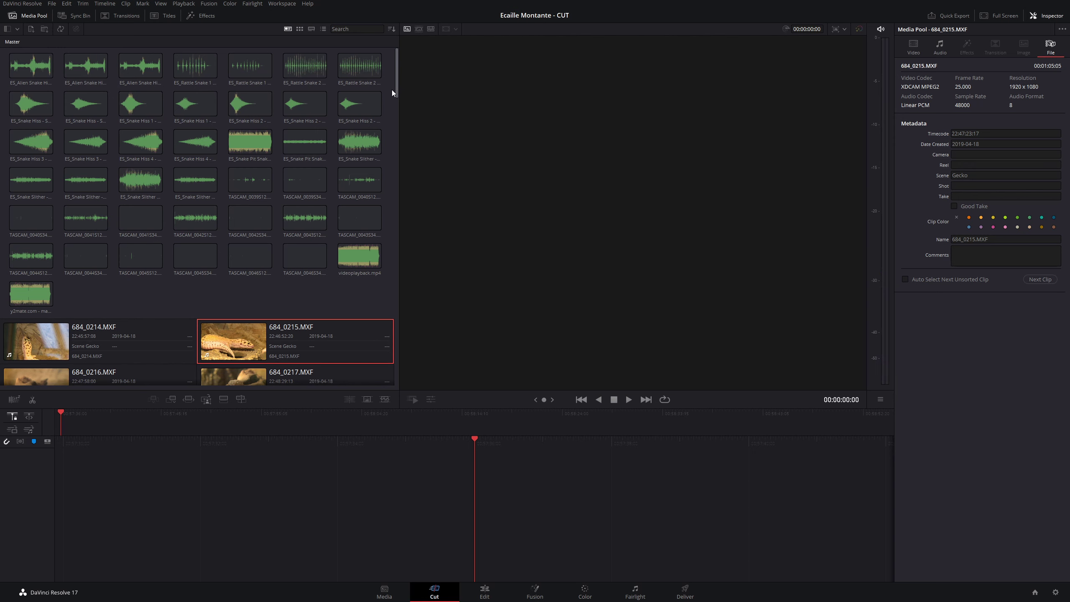
click(392, 30)
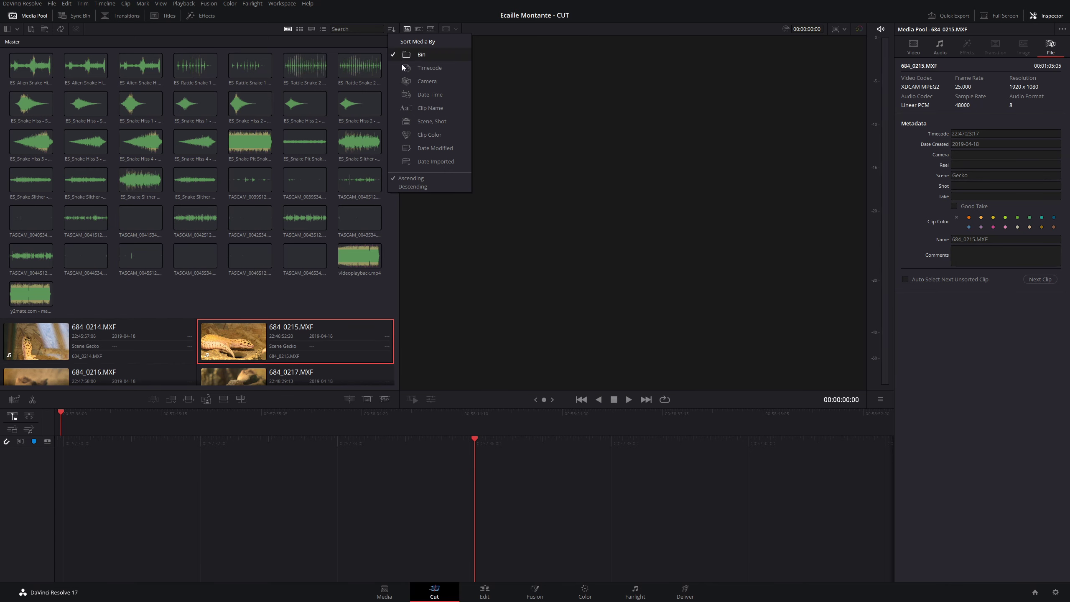
Sort the Media Pool by Scene, Shot and scroll through the resulting scene groups.
click(438, 121)
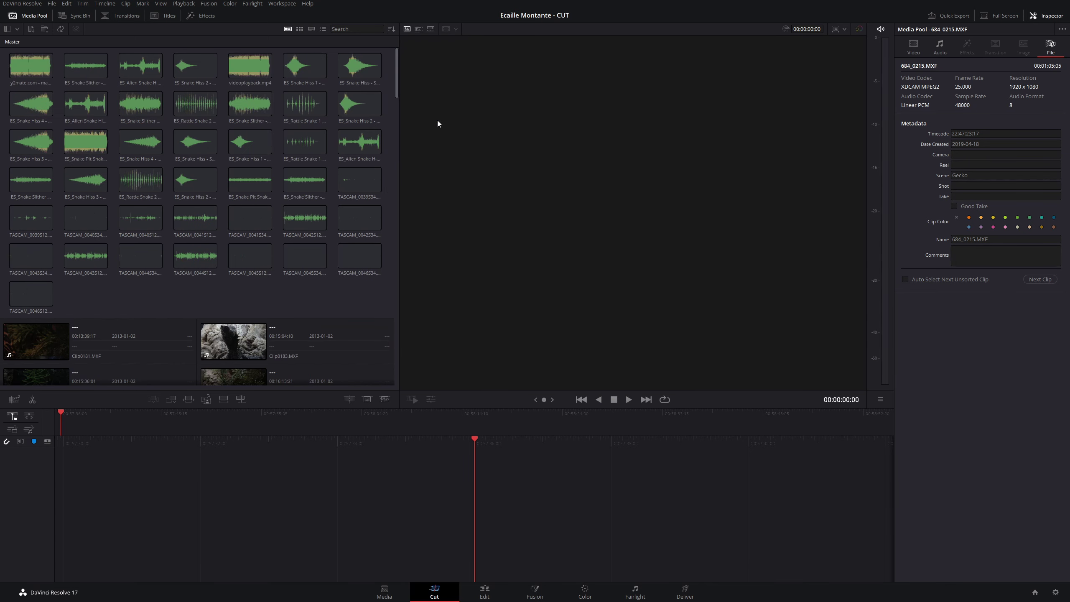
scroll(269, 264, down, 10)
scroll(270, 264, down, 5)
scroll(270, 264, down, 5)
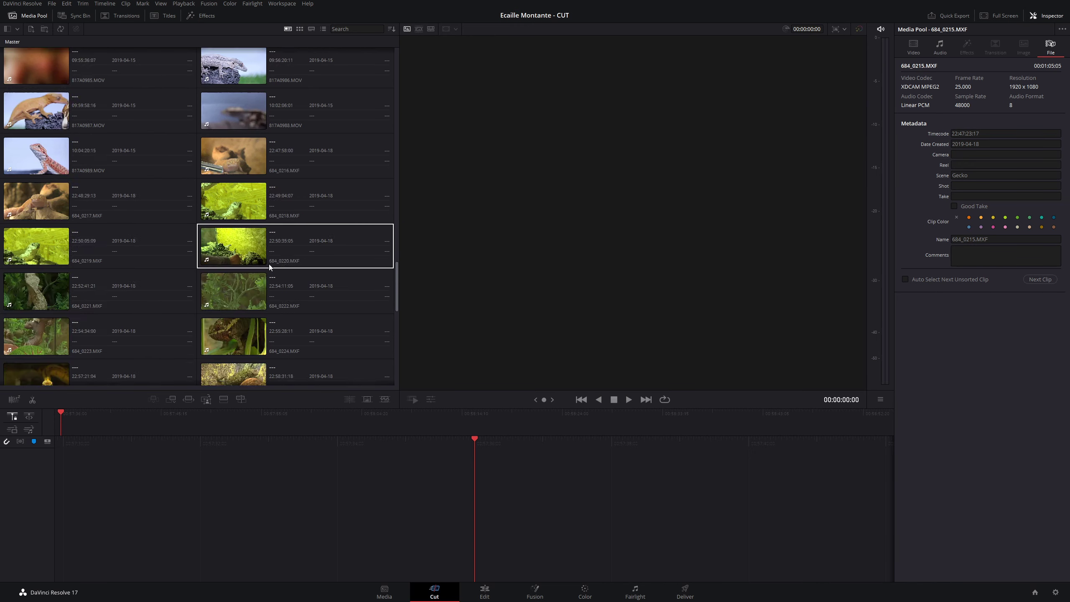
scroll(269, 264, down, 3)
scroll(269, 266, down, 3)
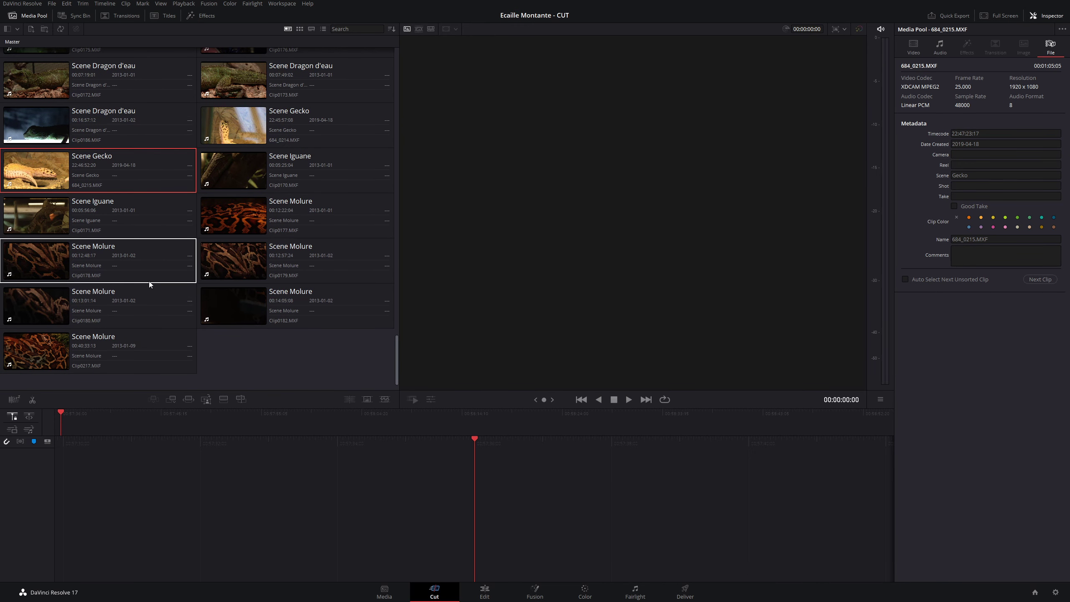
scroll(163, 313, up, 1)
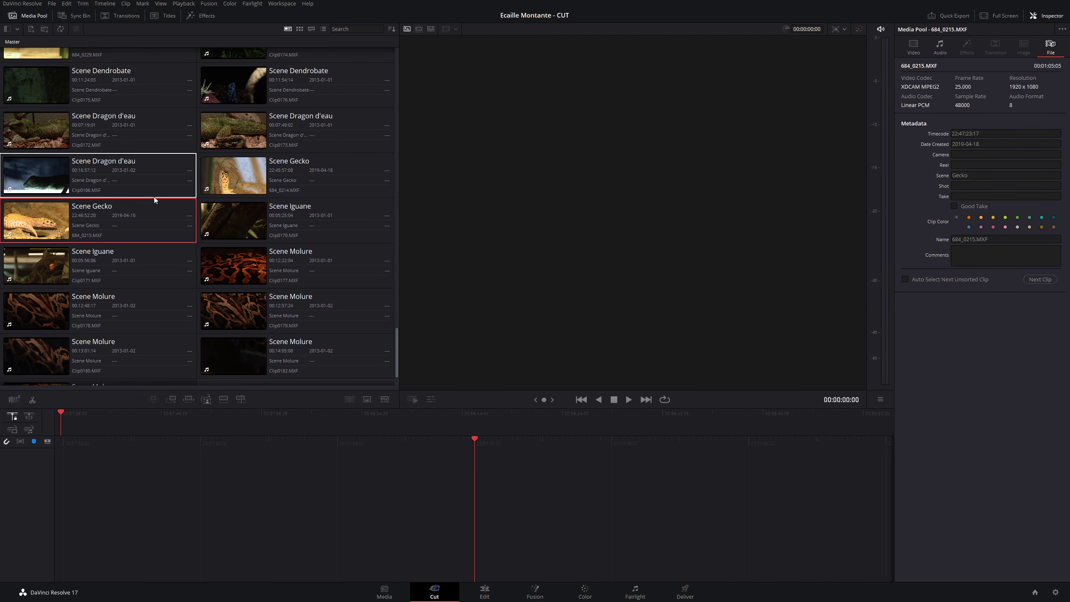
scroll(153, 197, up, 5)
scroll(152, 203, up, 5)
scroll(153, 210, up, 5)
scroll(153, 211, up, 3)
scroll(153, 211, up, 3)
scroll(153, 212, up, 5)
scroll(153, 208, down, 1)
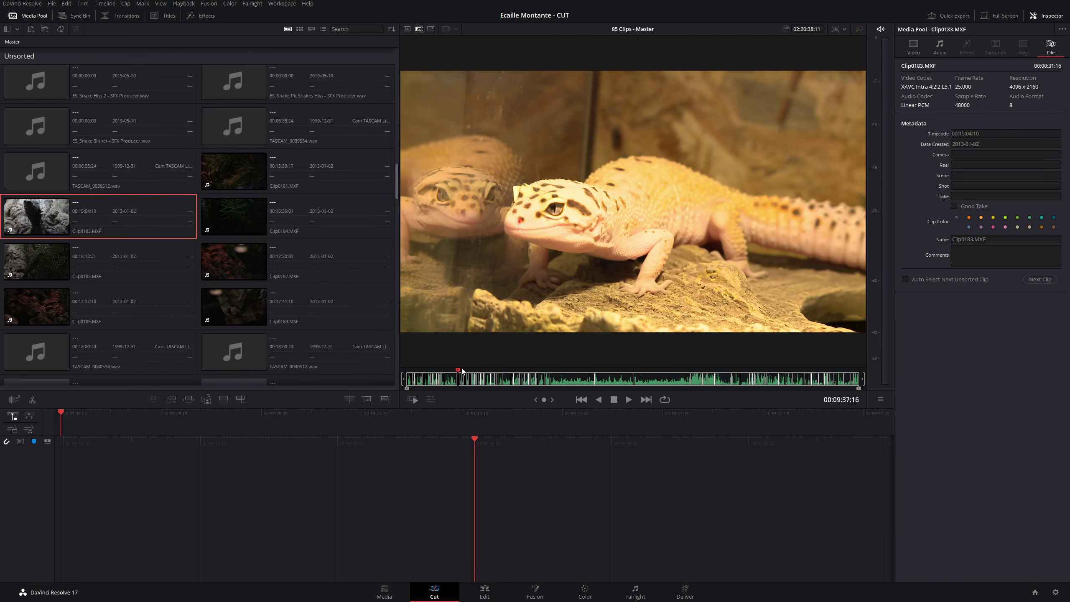
Skim the source tape forward to Clip0190, then back to Clip0183's spiky lizard head close-up.
drag(429, 370, 469, 370)
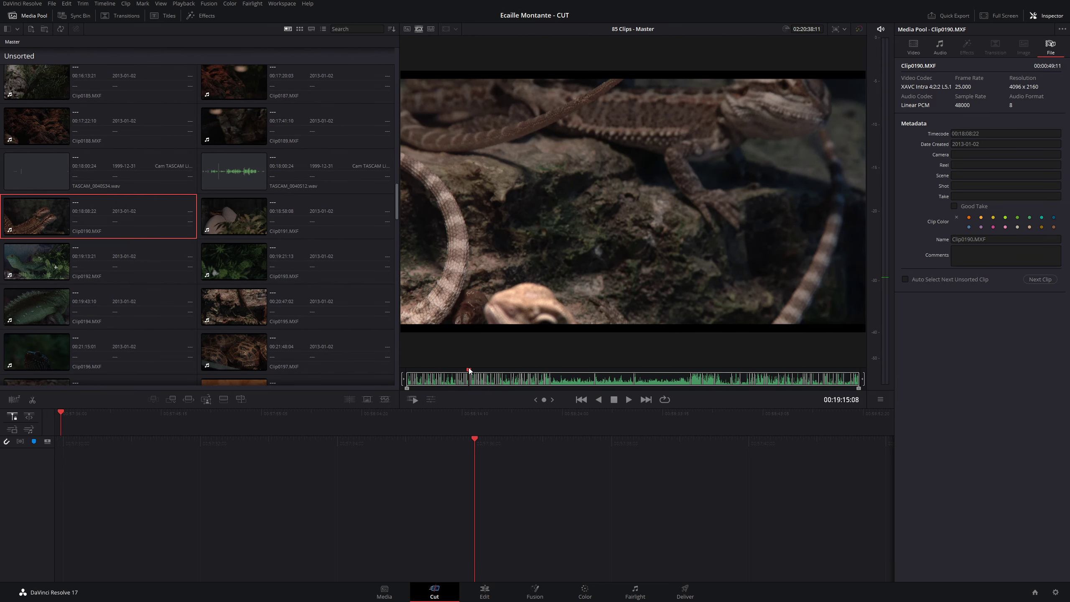
drag(469, 370, 460, 370)
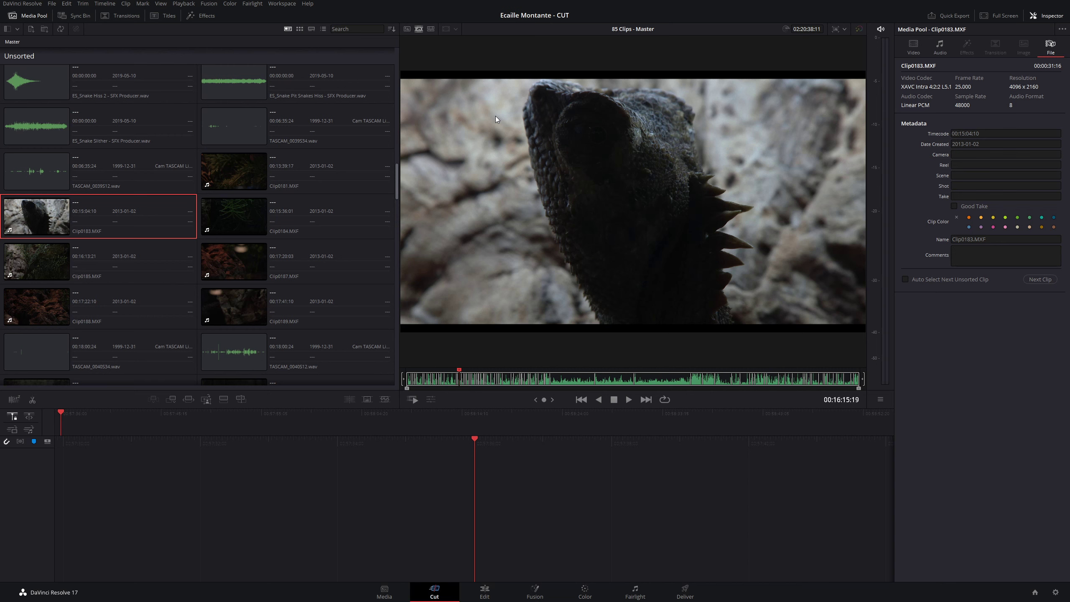
click(12, 3)
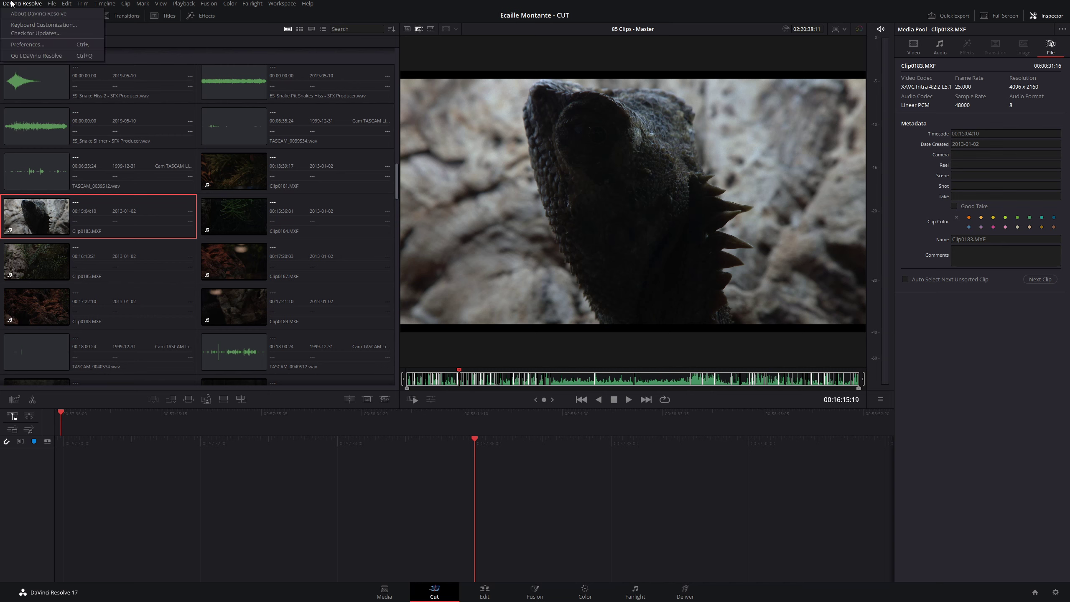
click(25, 23)
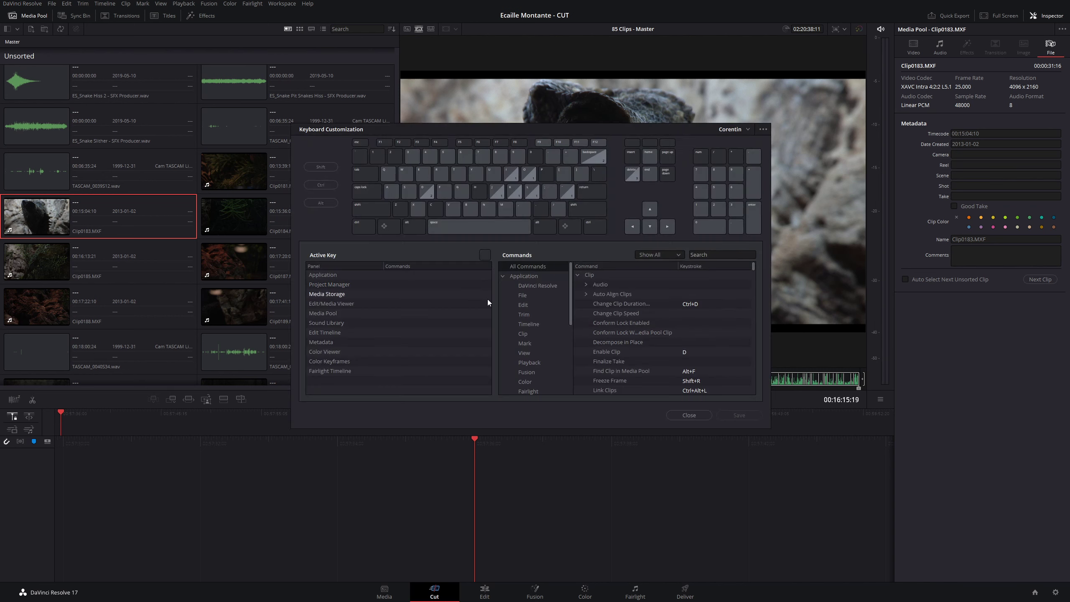
click(702, 251)
text(source ta)
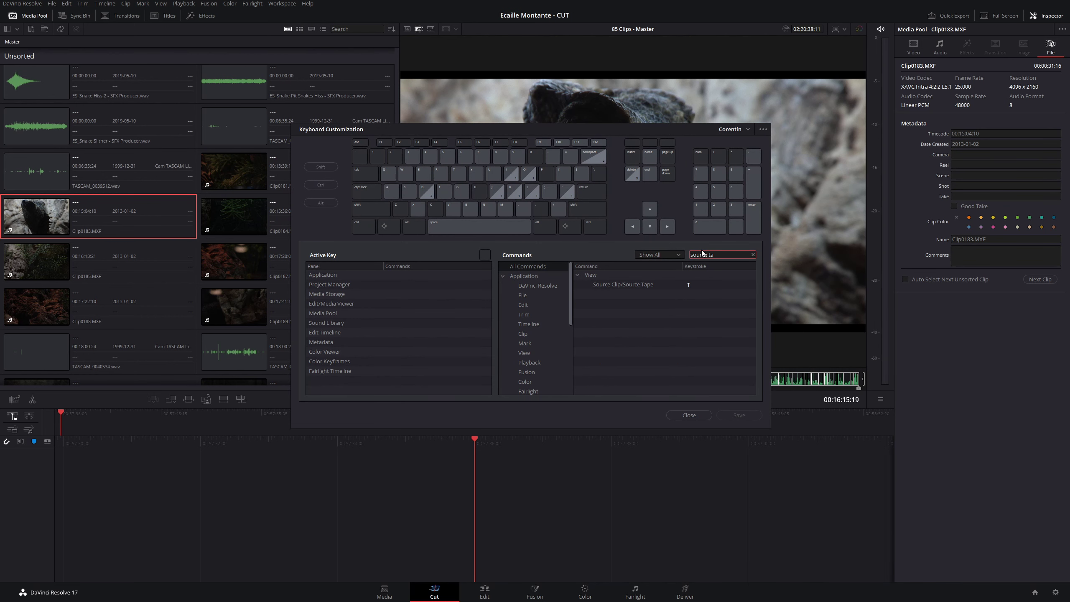
mouse_move(604, 288)
click(685, 415)
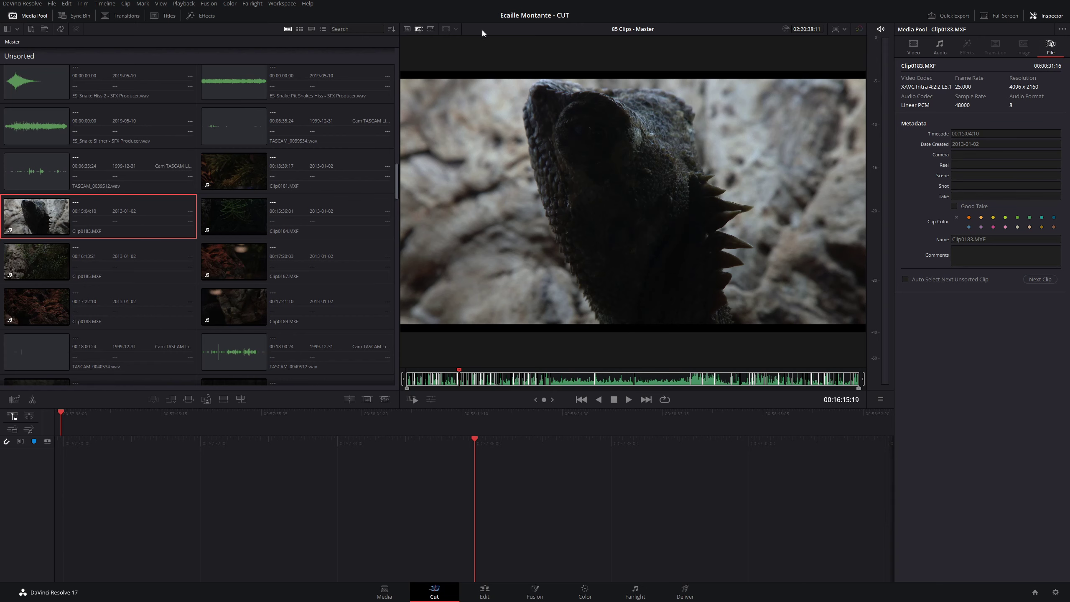
key(q)
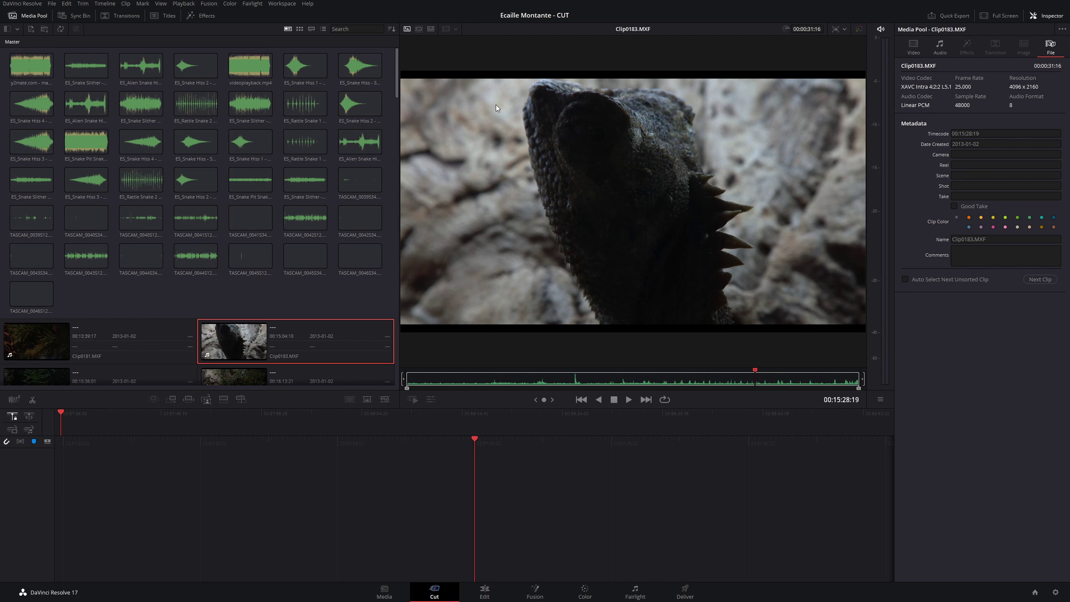
Return to the full source tape, move to Clip0190, and select its Scene metadata field.
key(q)
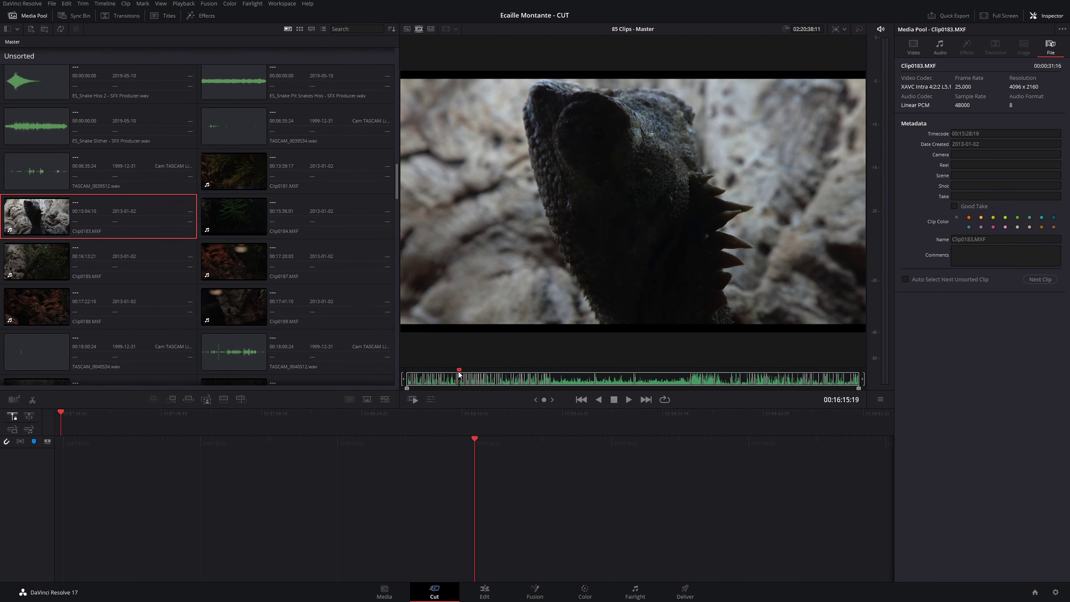
drag(459, 372, 467, 371)
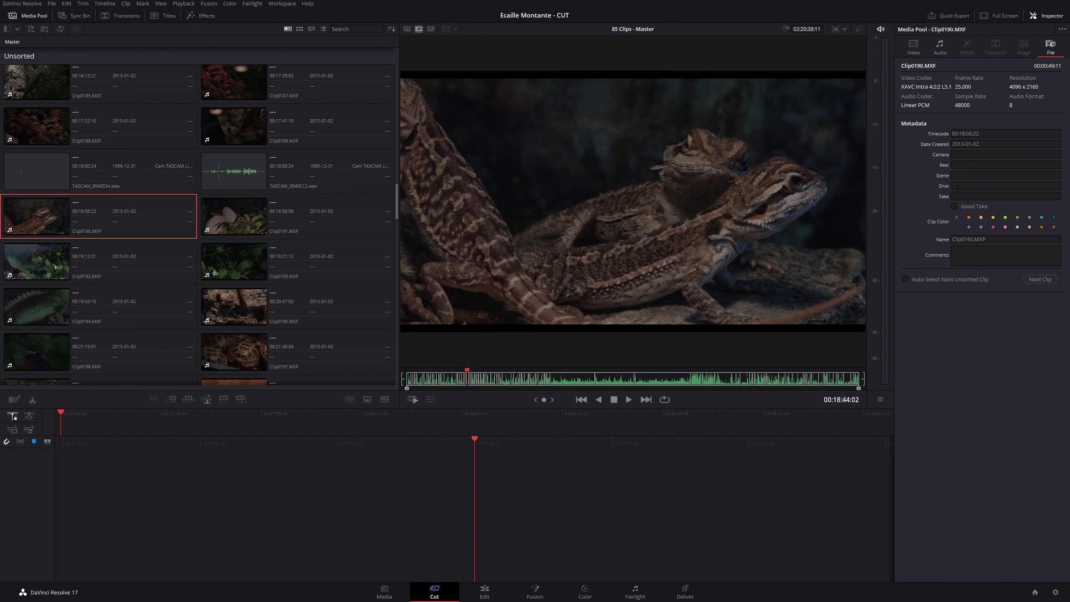
click(960, 178)
Enter Pogona as Clip0190's Scene and scroll the Media Pool to find the Scene Pogona group.
text(ogona)
key(Return)
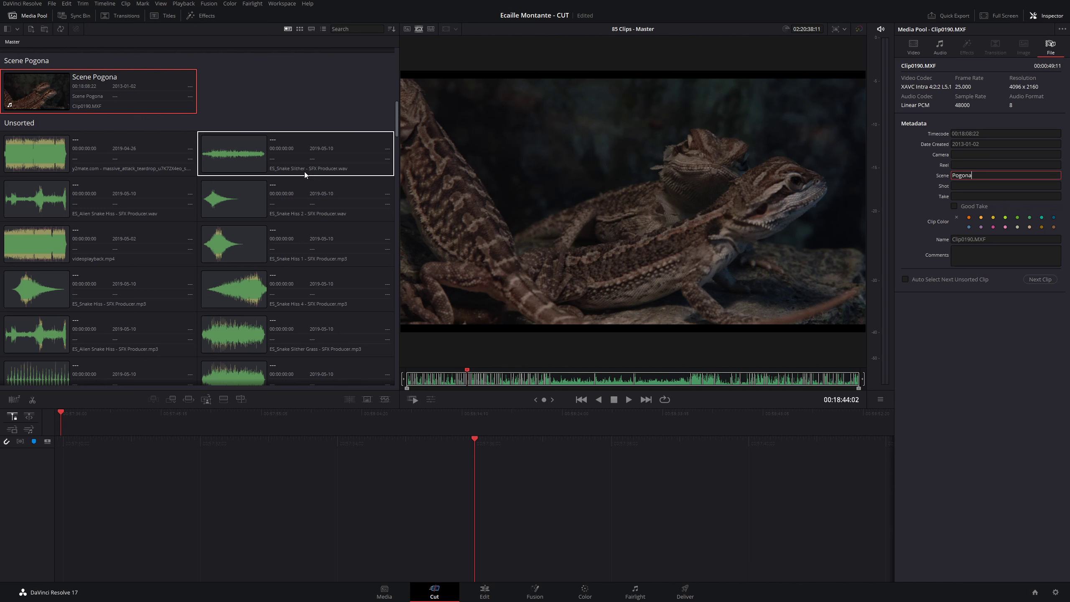
scroll(305, 172, up, 2)
scroll(206, 294, up, 3)
scroll(219, 319, up, 3)
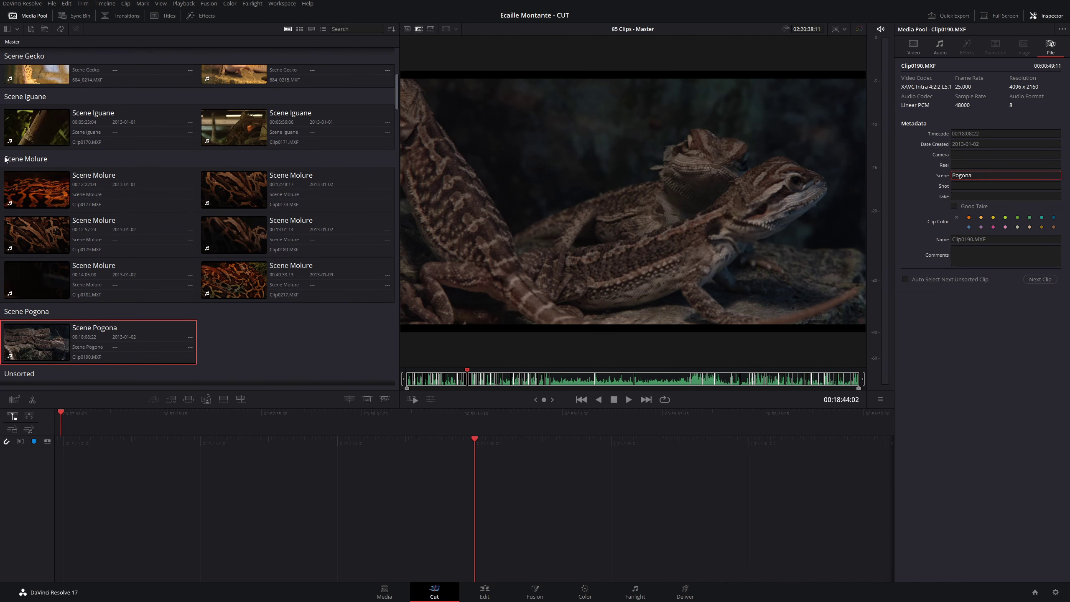
scroll(71, 183, up, 3)
scroll(45, 140, up, 3)
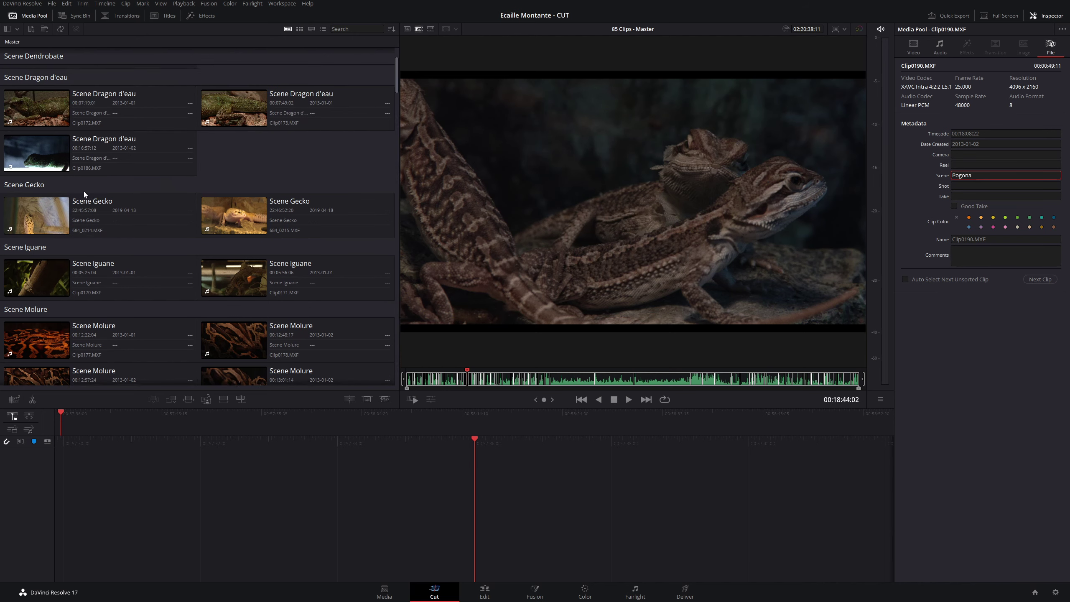
scroll(249, 230, down, 3)
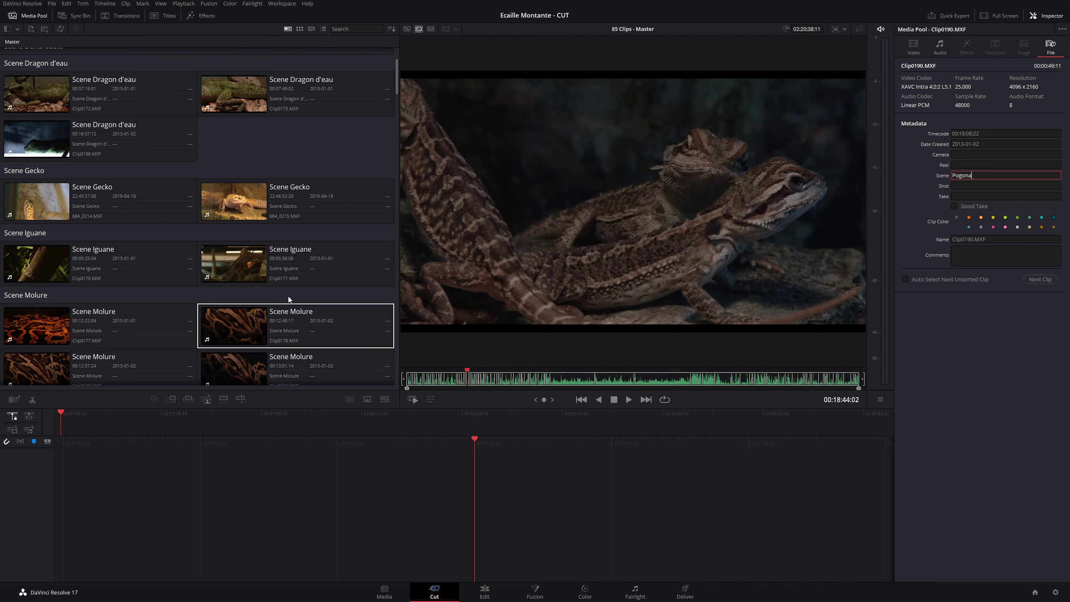
scroll(244, 274, down, 3)
scroll(245, 275, up, 3)
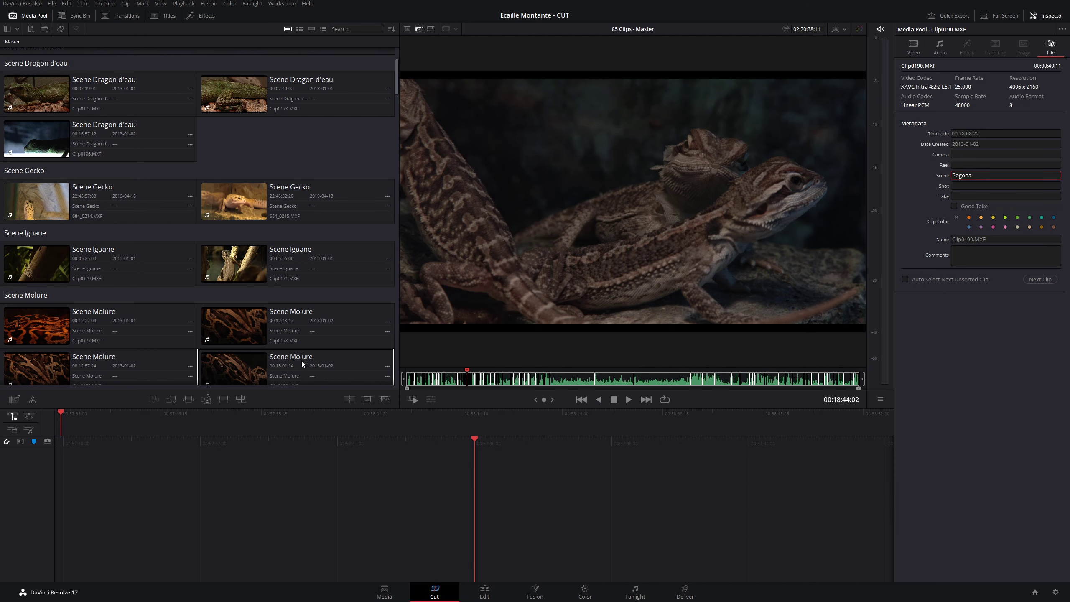
Browse the reptile scene groups and skim the snake footage to python clip Clip0182.
scroll(318, 291, down, 3)
scroll(308, 277, down, 3)
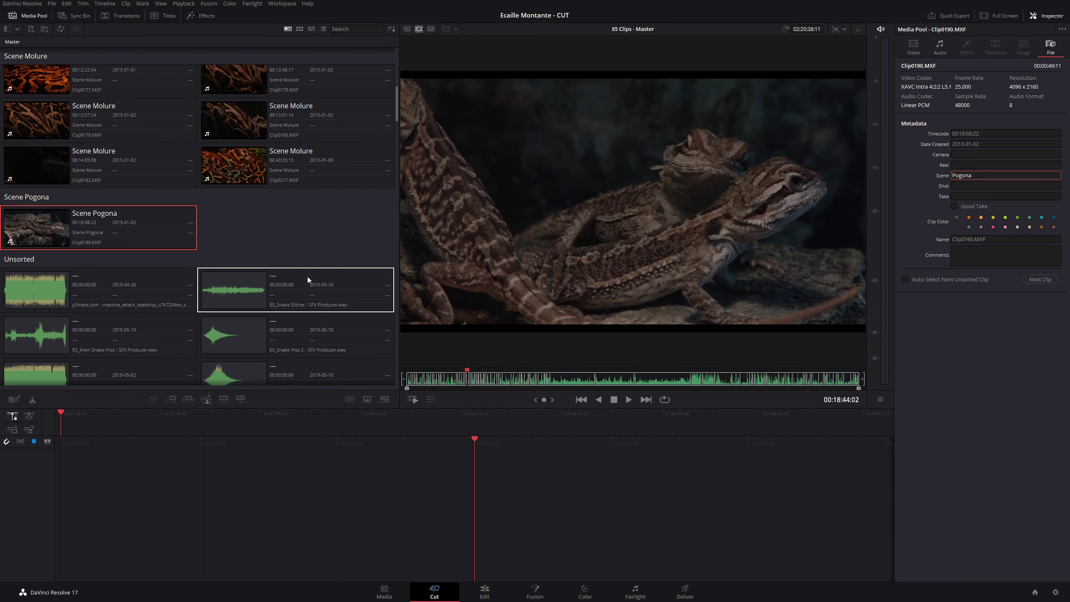
scroll(285, 250, up, 2)
scroll(284, 250, up, 4)
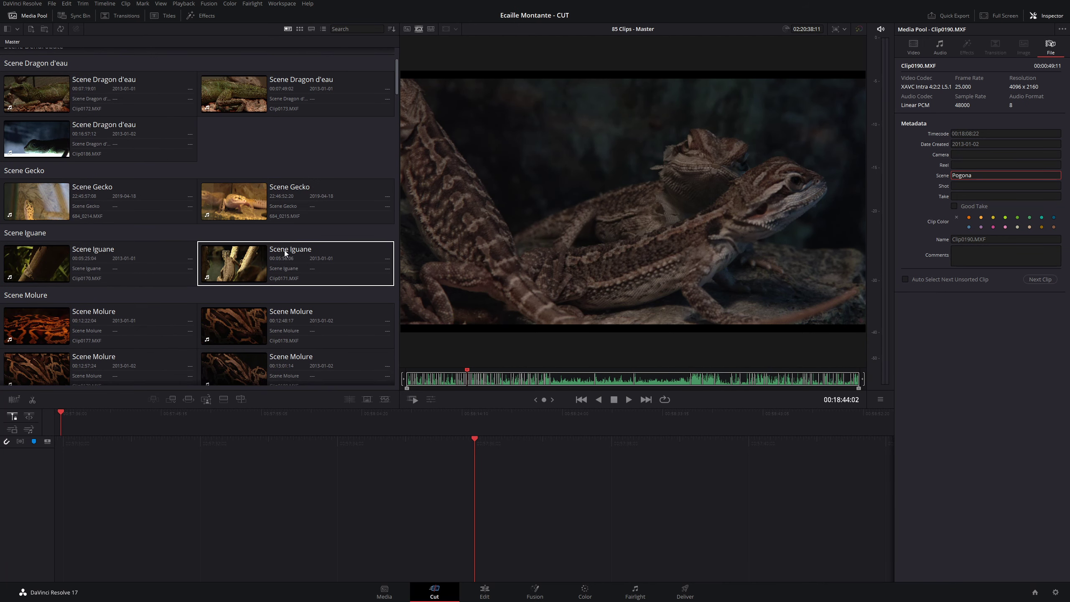
scroll(285, 250, down, 1)
scroll(285, 250, down, 6)
scroll(284, 250, up, 1)
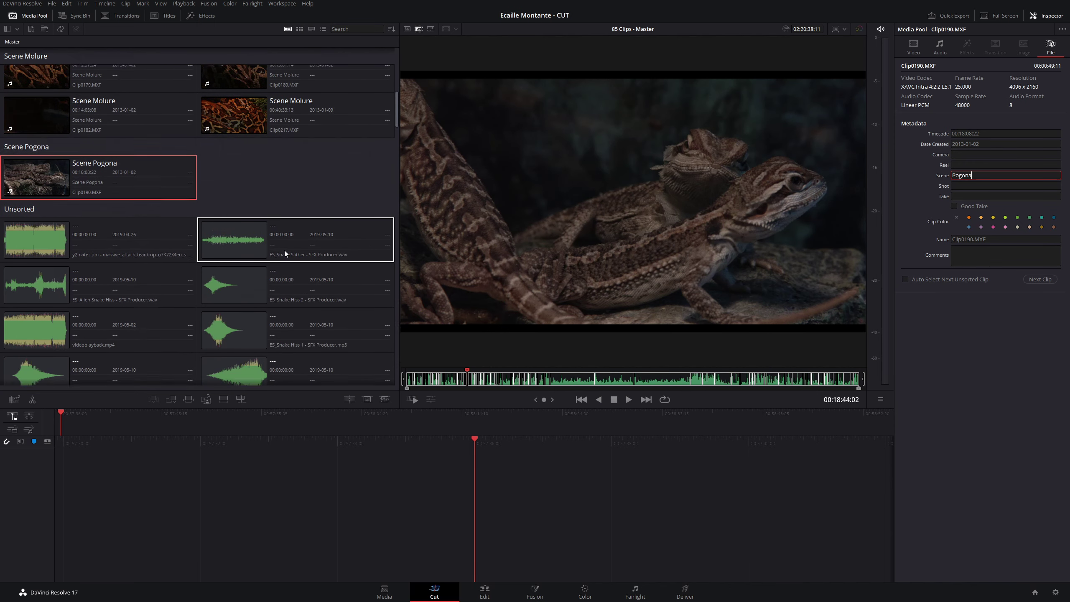
scroll(285, 250, up, 4)
scroll(284, 250, up, 2)
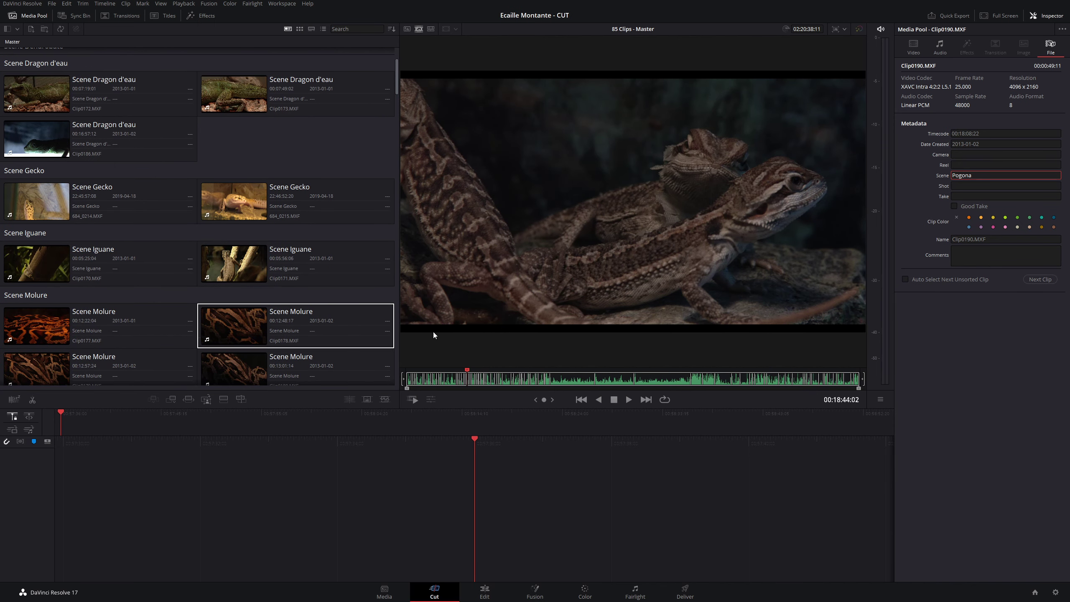
click(463, 371)
mouse_move(462, 371)
mouse_down()
mouse_move(441, 359)
mouse_move(459, 347)
mouse_up()
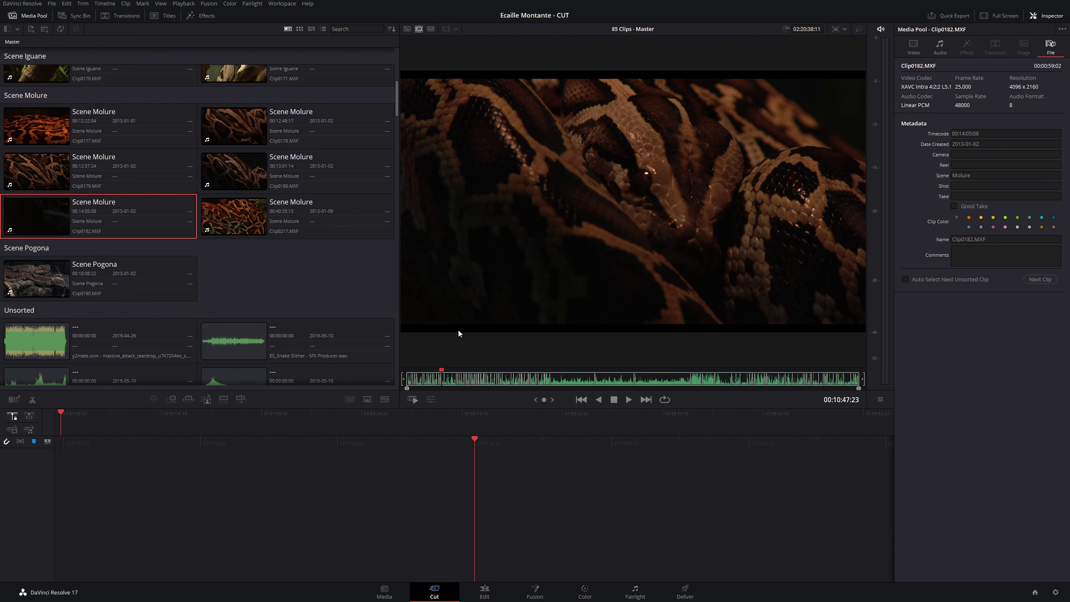
Fast-review the python footage, stop, compare Clip0182 and Clip0217, then open the sort options.
click(412, 400)
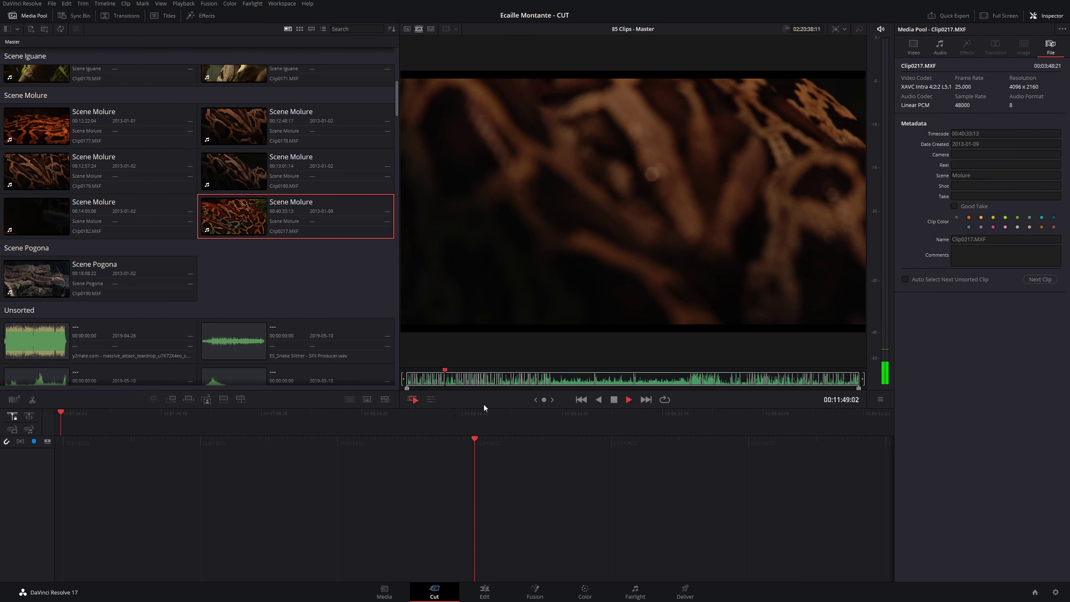
key(space)
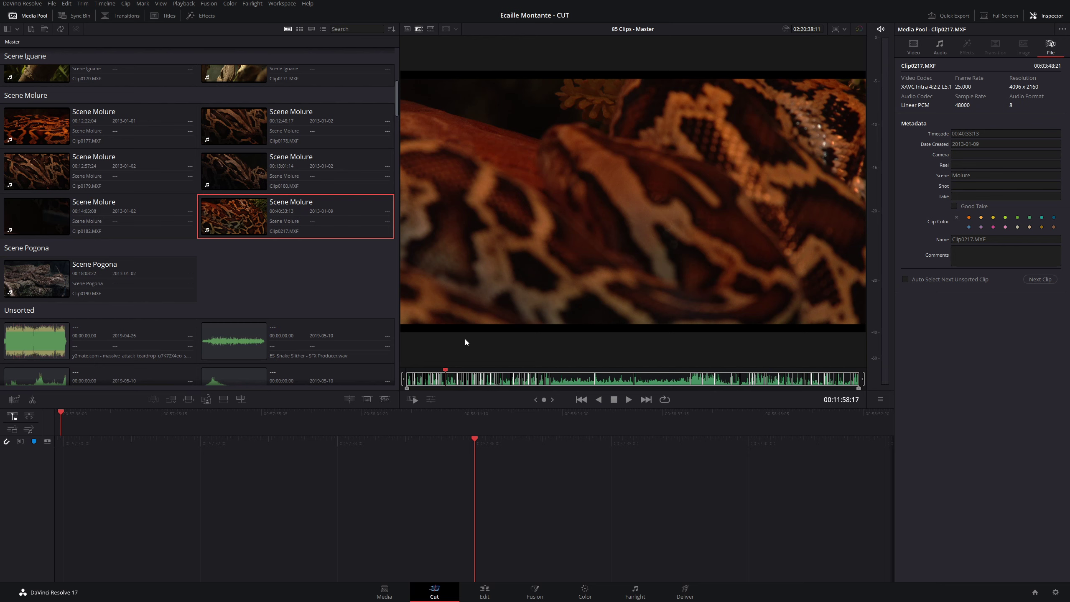
key(Left)
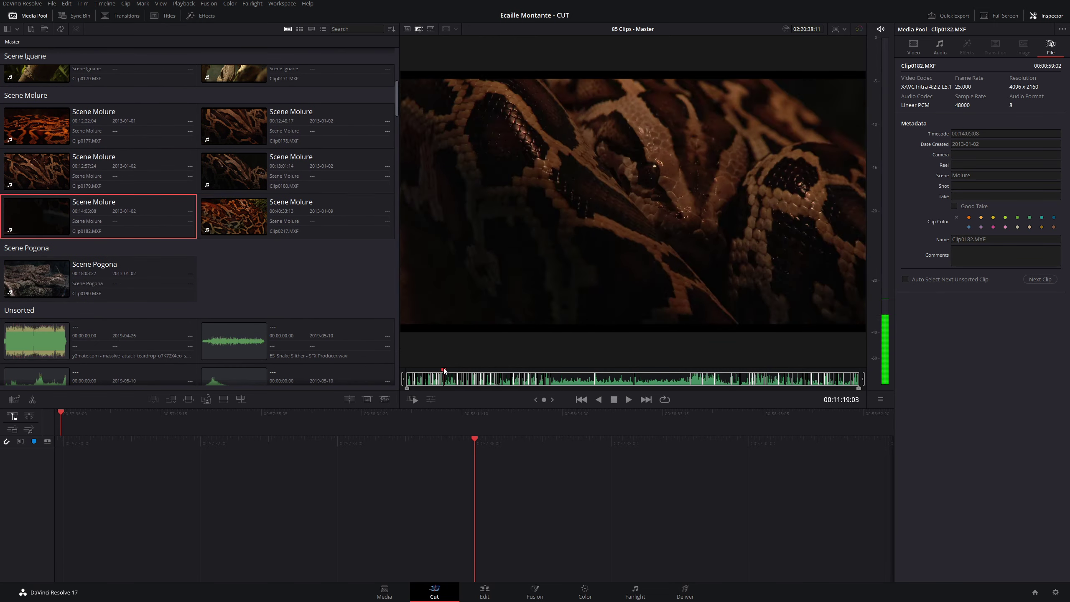
key(Right)
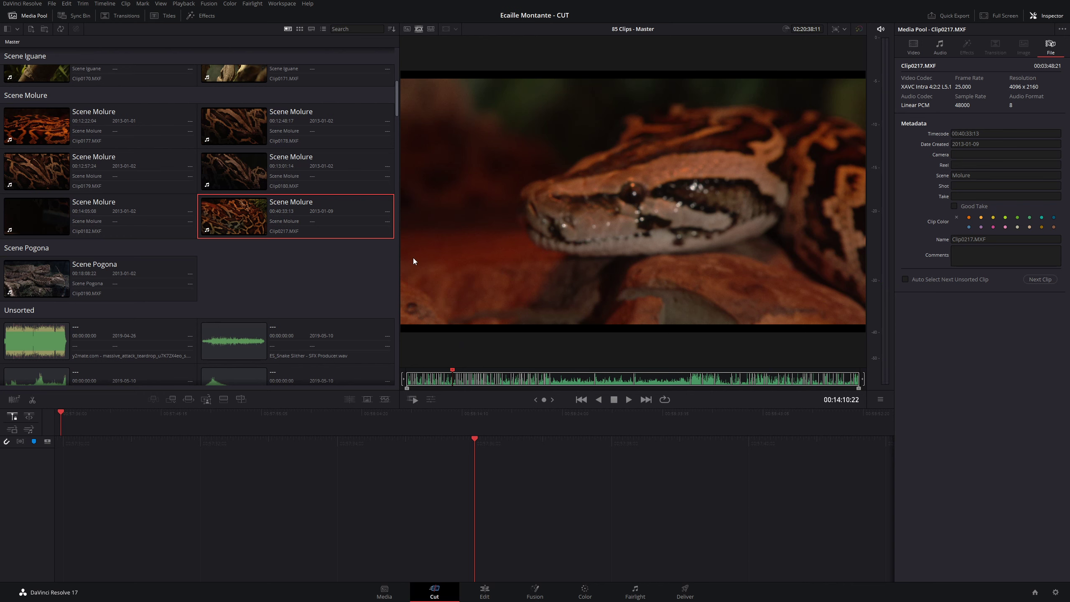
click(388, 30)
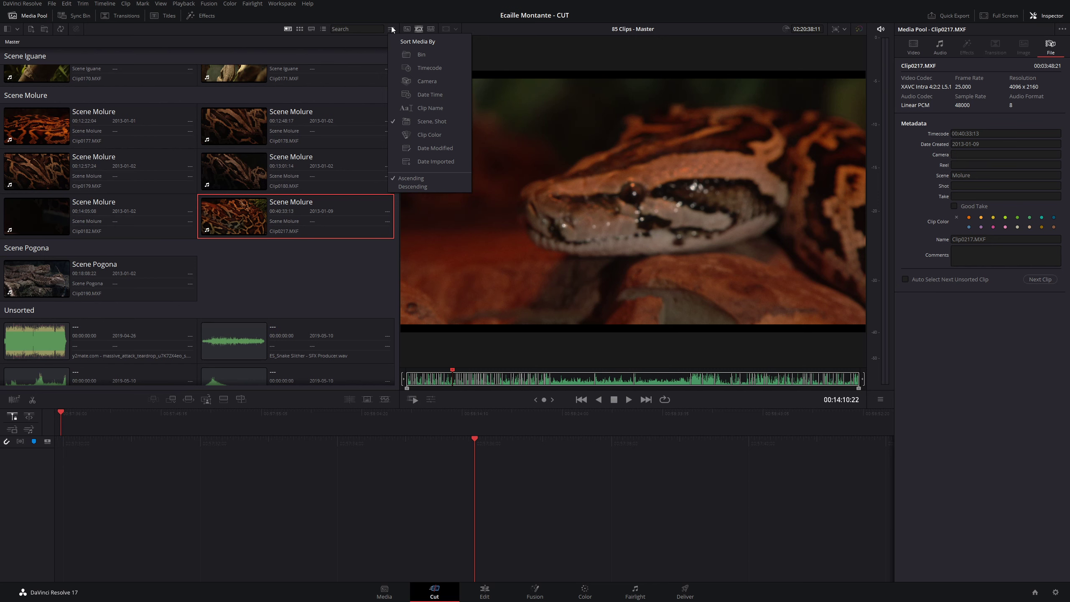
Close the sort options unchanged and jump to 00:13:08:10 in python clip Clip0217.
click(391, 28)
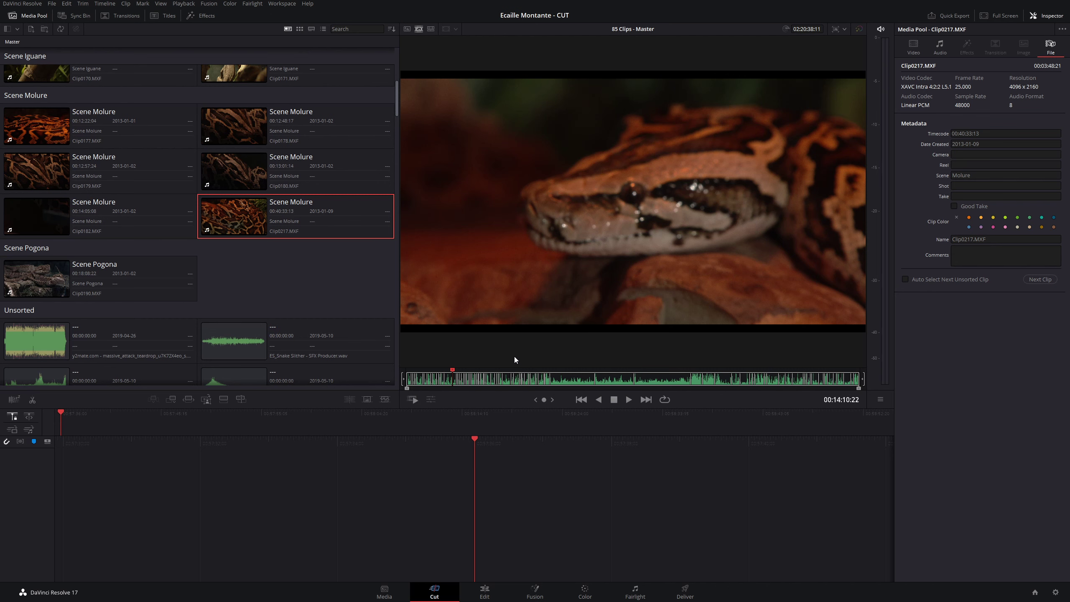
click(450, 370)
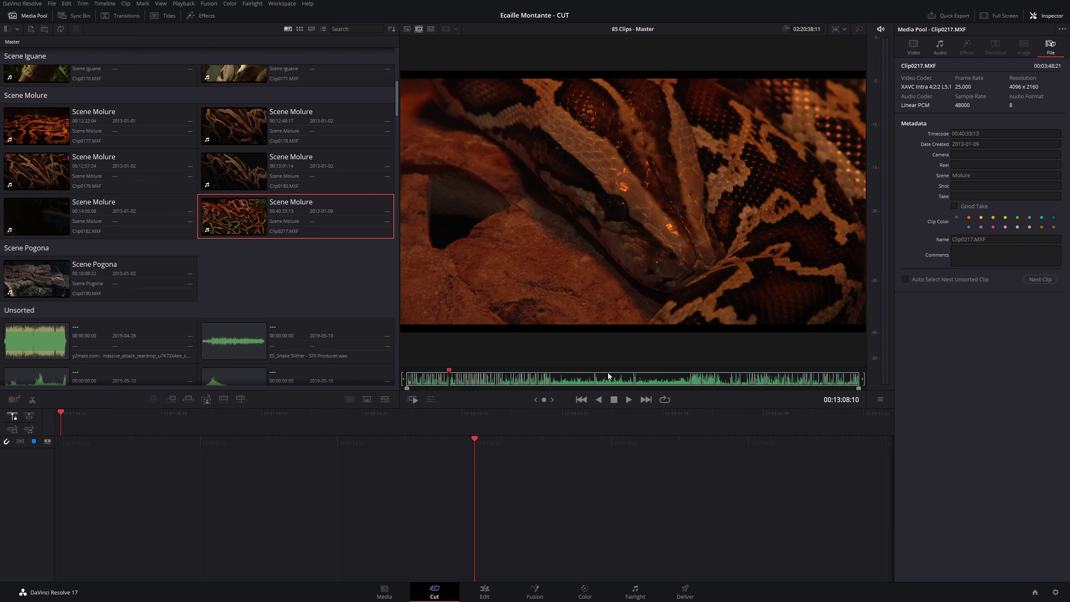
Load interview clip 817A0974.MOV and hide the Inspector to widen the viewer.
click(567, 369)
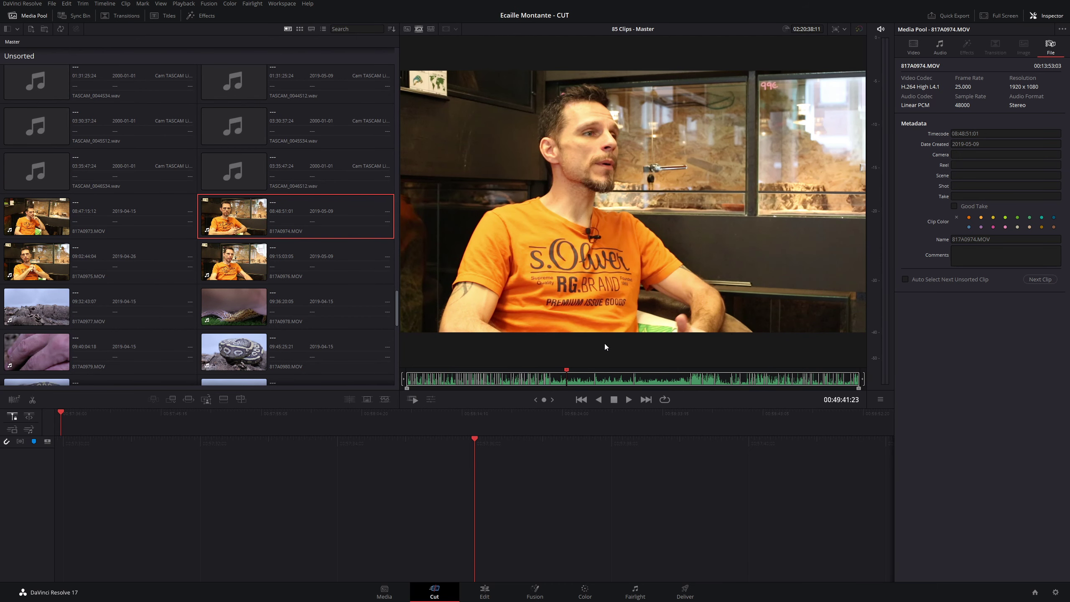
click(957, 176)
click(1046, 16)
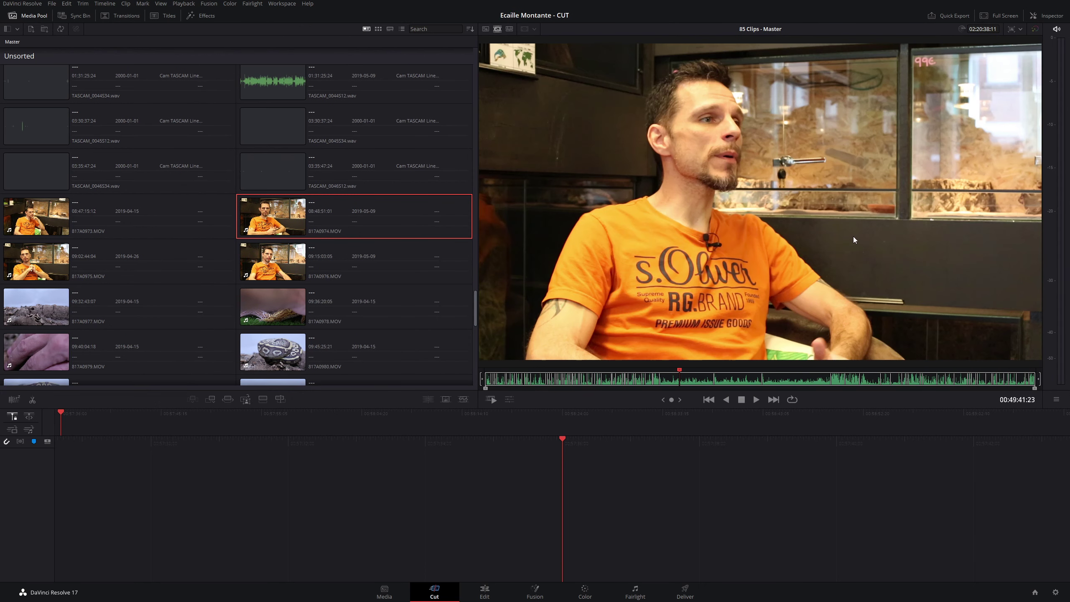
Review the interview with playback and J/K, marking the In point at 00:49:44:11.
click(678, 371)
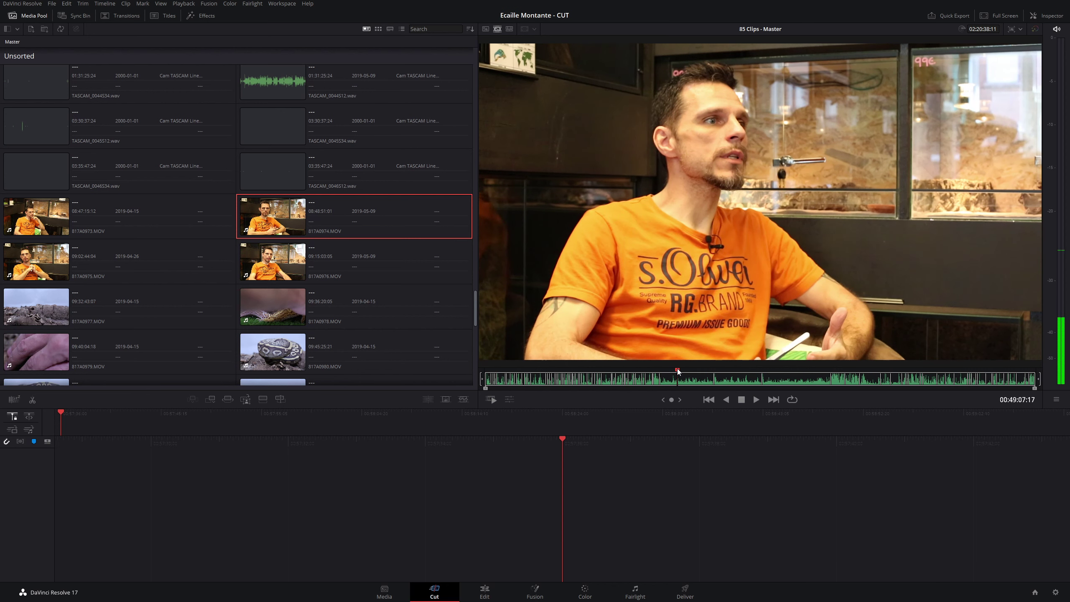
click(681, 370)
key(space)
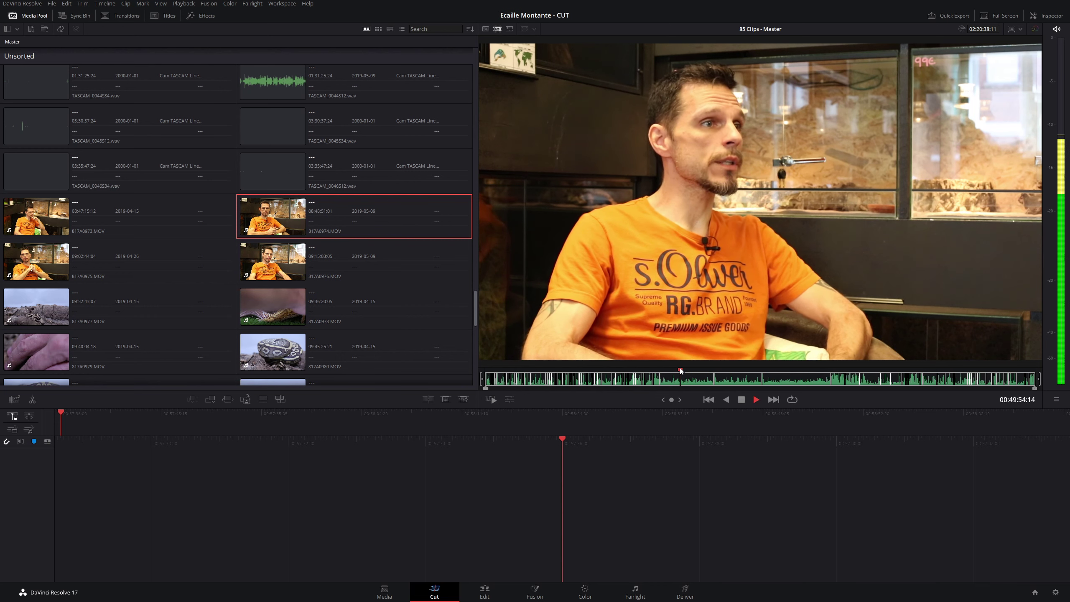
key(space)
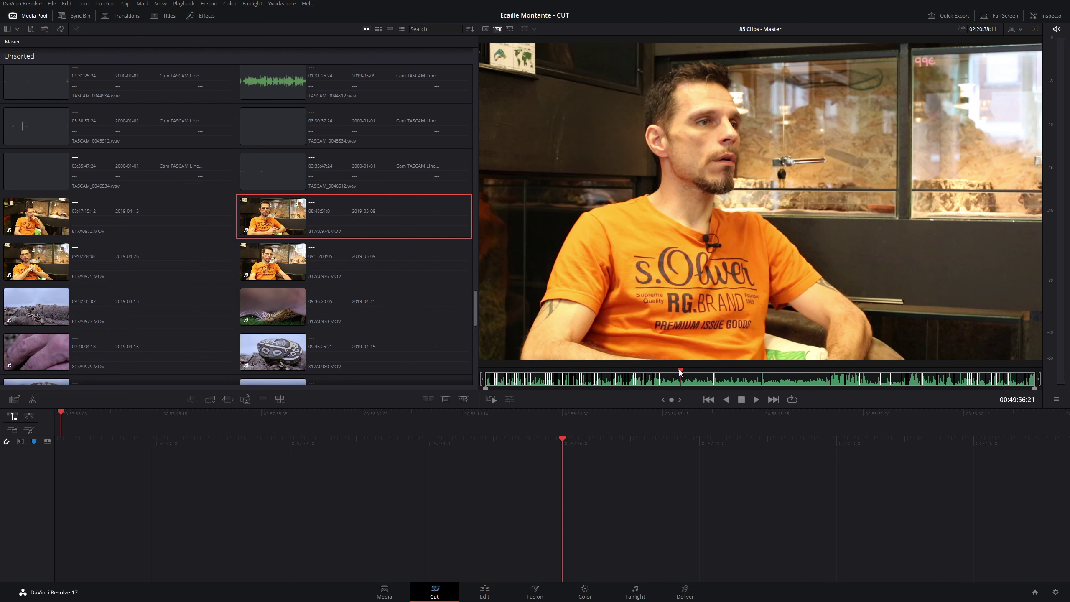
key(j)
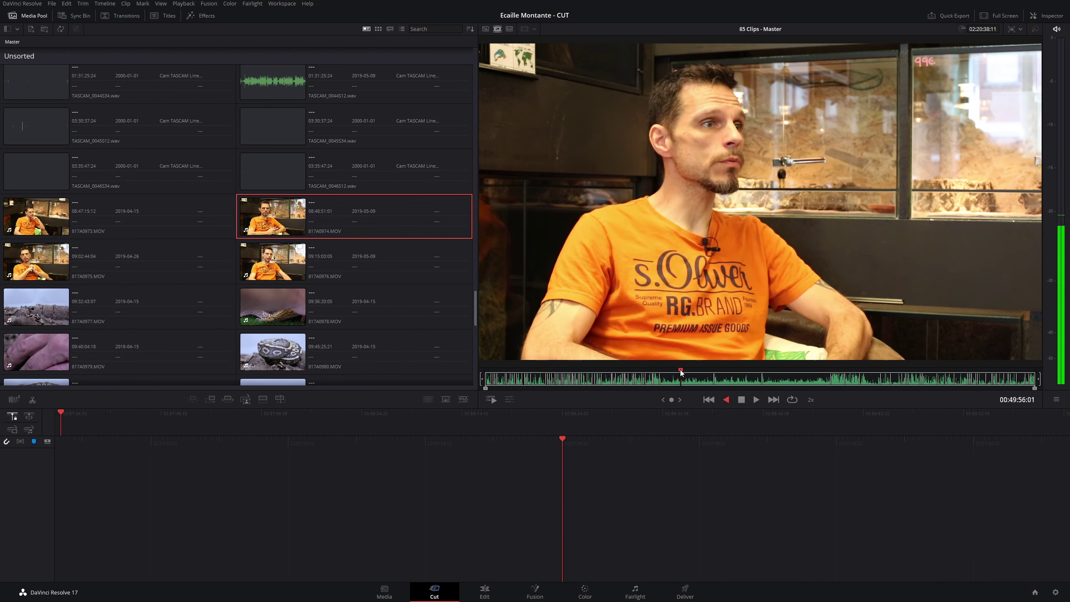
key(k)
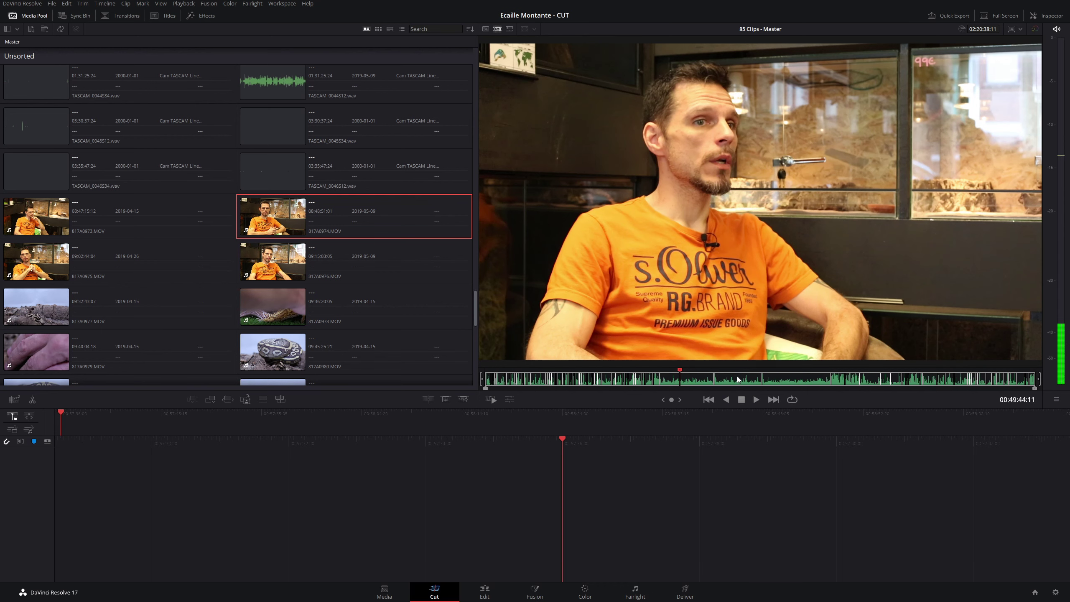
key(i)
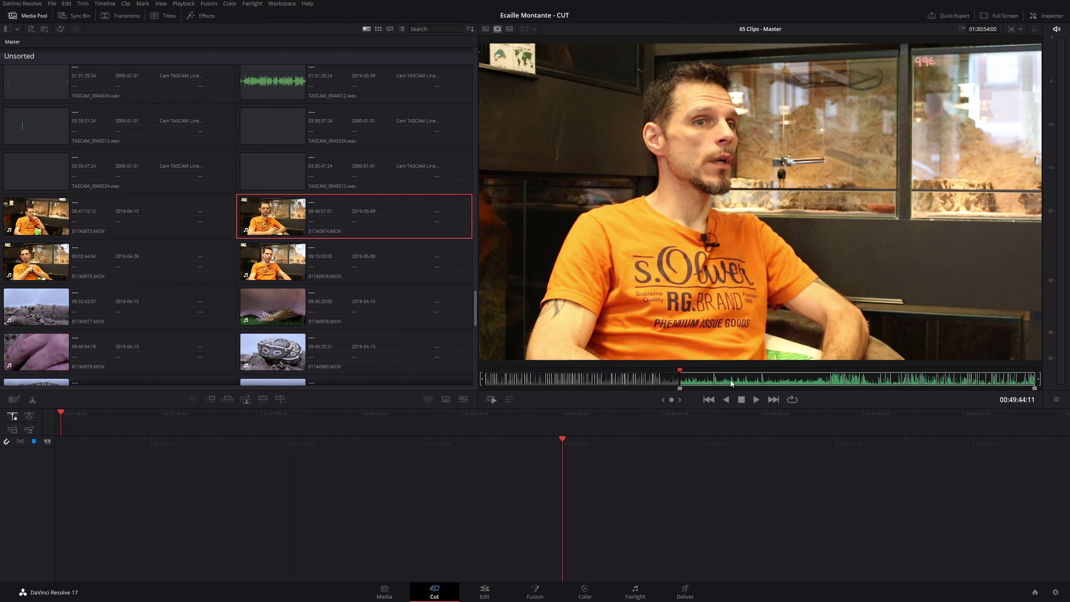
Play the marked interview section to about 00:49:56 and open the side-by-side trim view.
key(space)
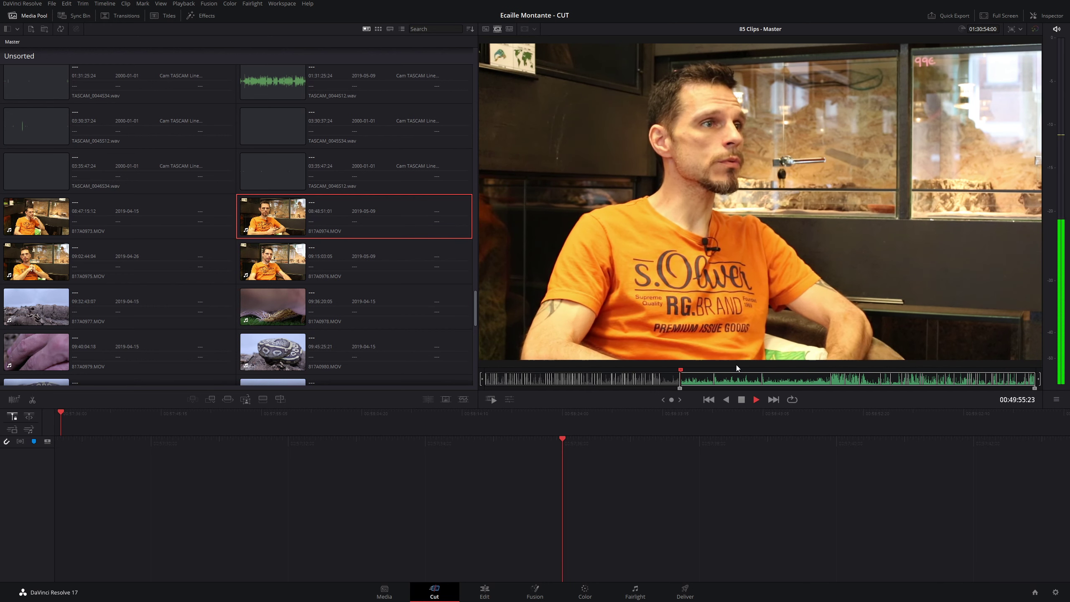
key(space)
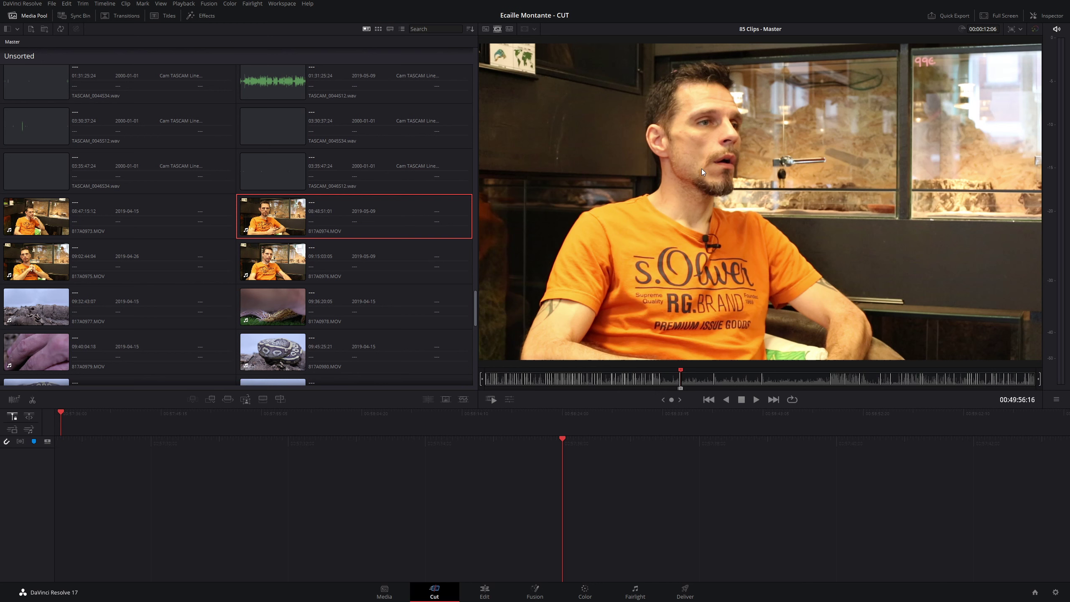
click(481, 379)
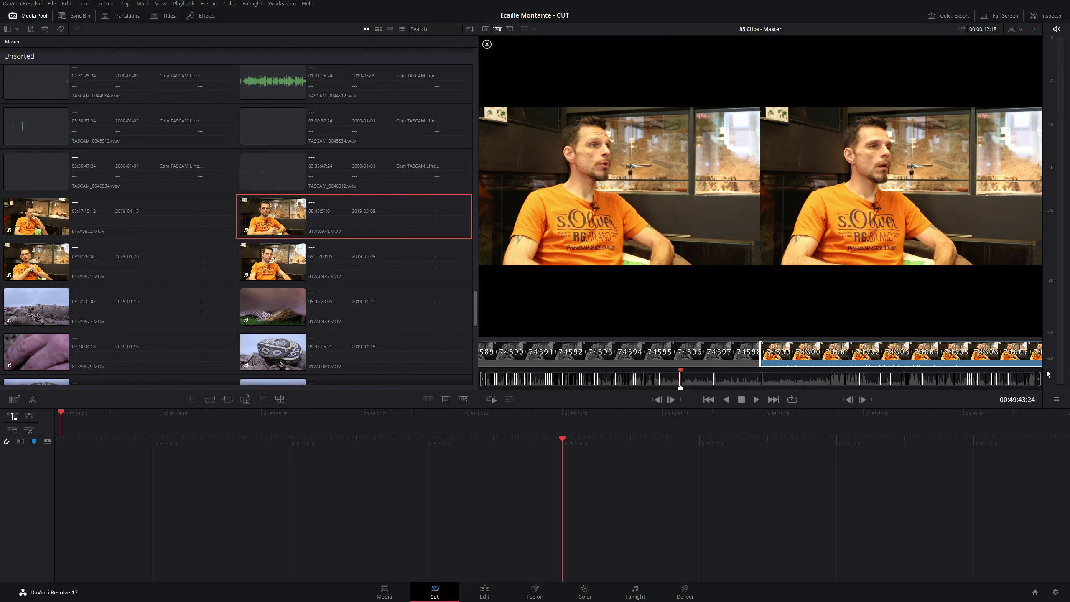
Extend the Out point to 00:50:07:00 (00:00:22:14 long), close trim view, and append the section.
click(1040, 381)
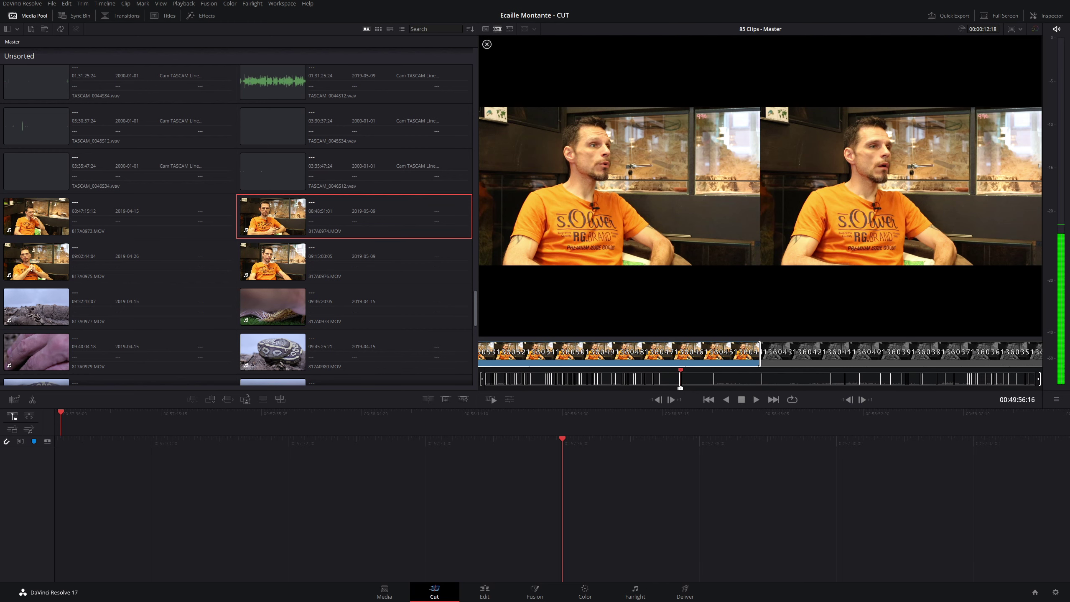
drag(679, 379, 679, 379)
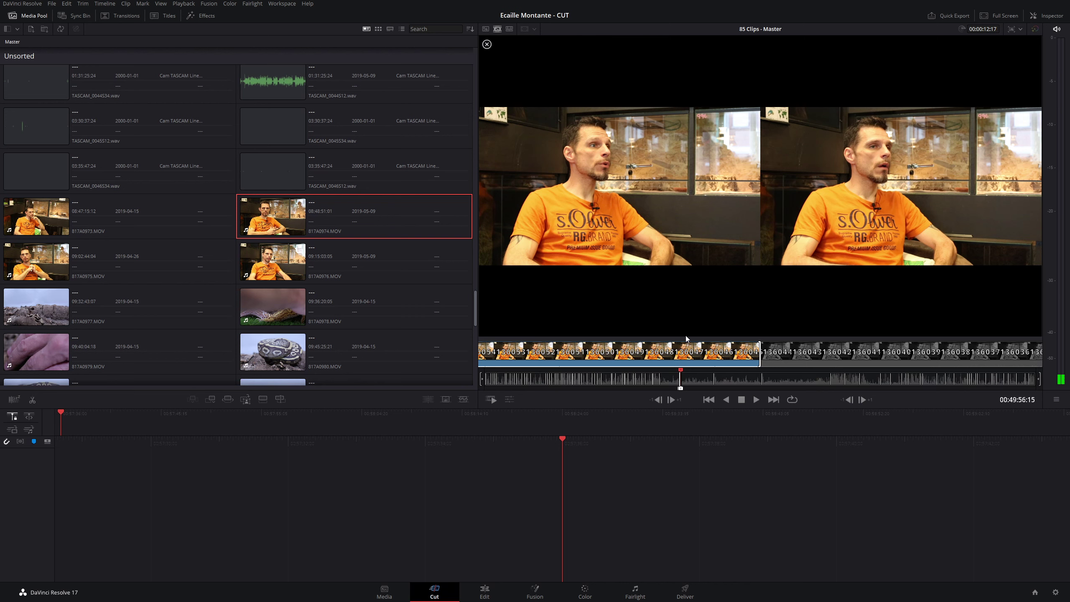
click(487, 43)
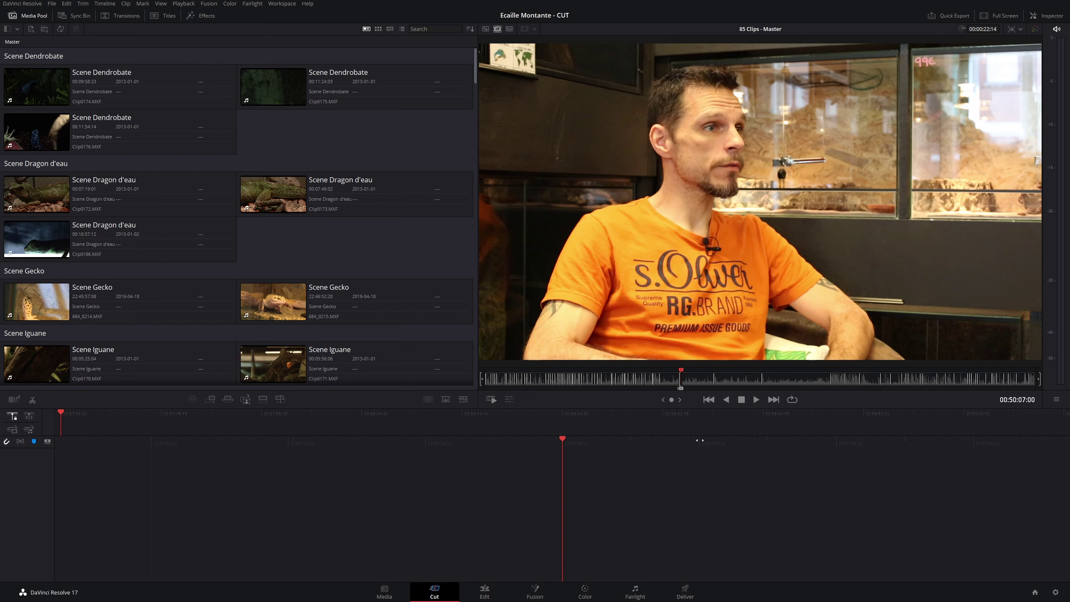
key(shift+F12)
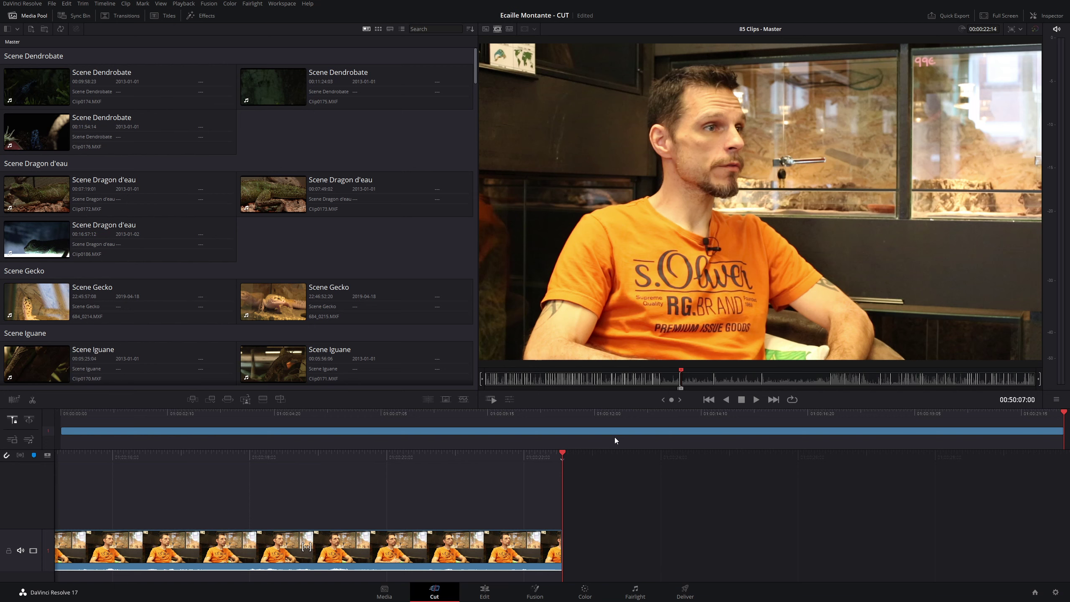
key(space)
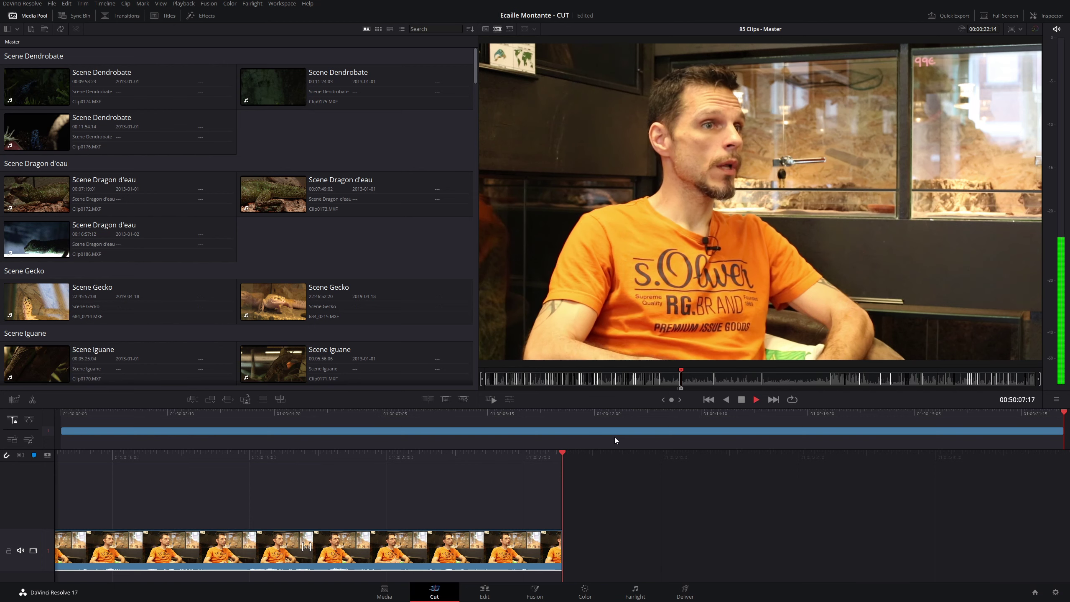
key(space)
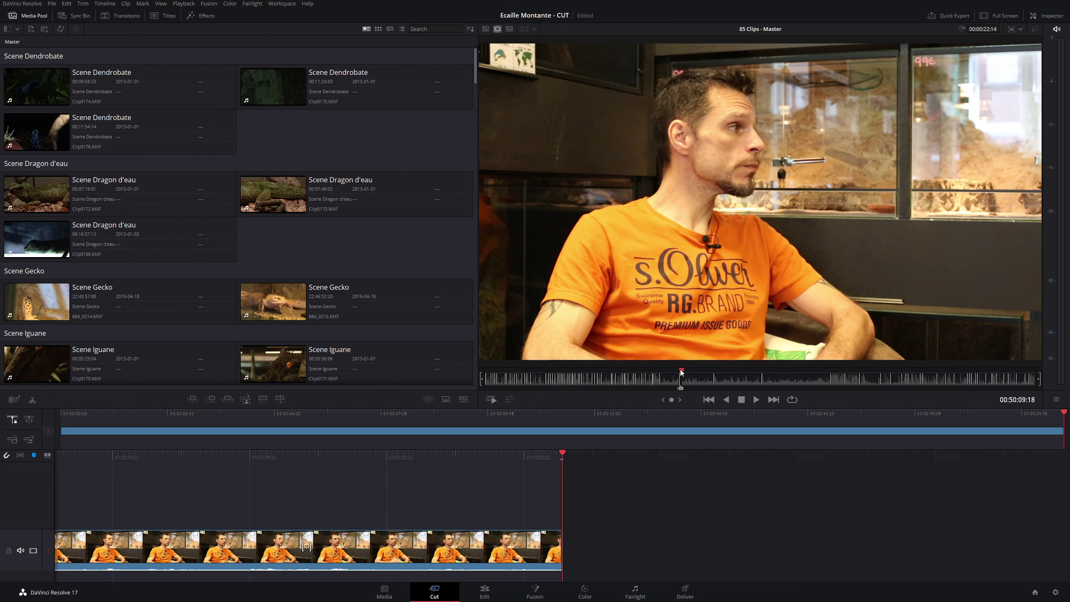
drag(681, 372, 689, 373)
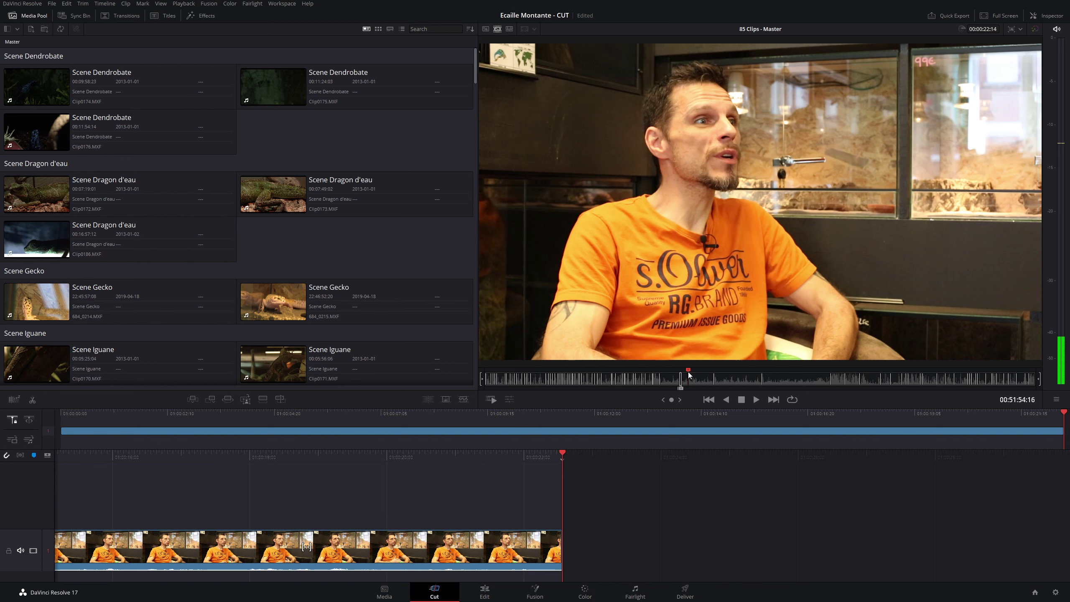
Play the interview from about 00:51:54, stop near 00:51:56, and append it to the timeline end.
key(space)
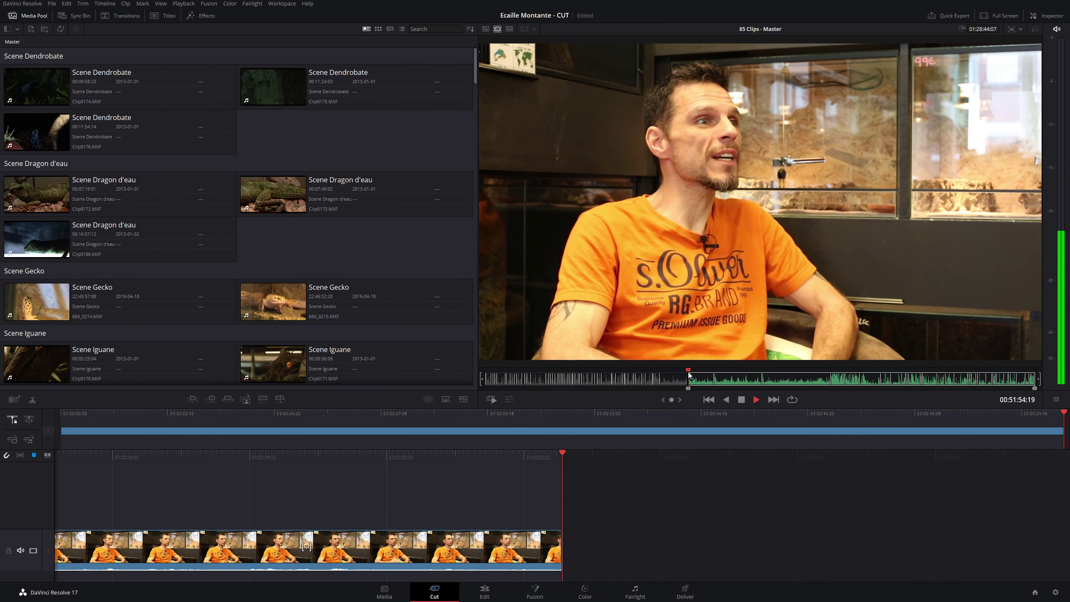
key(space)
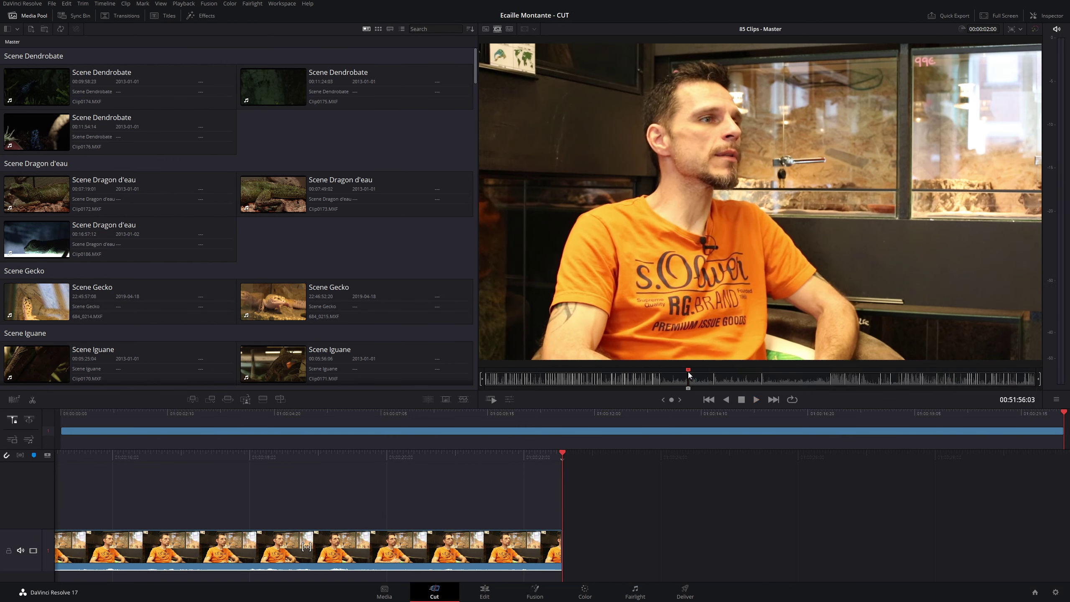
key(shift+F12)
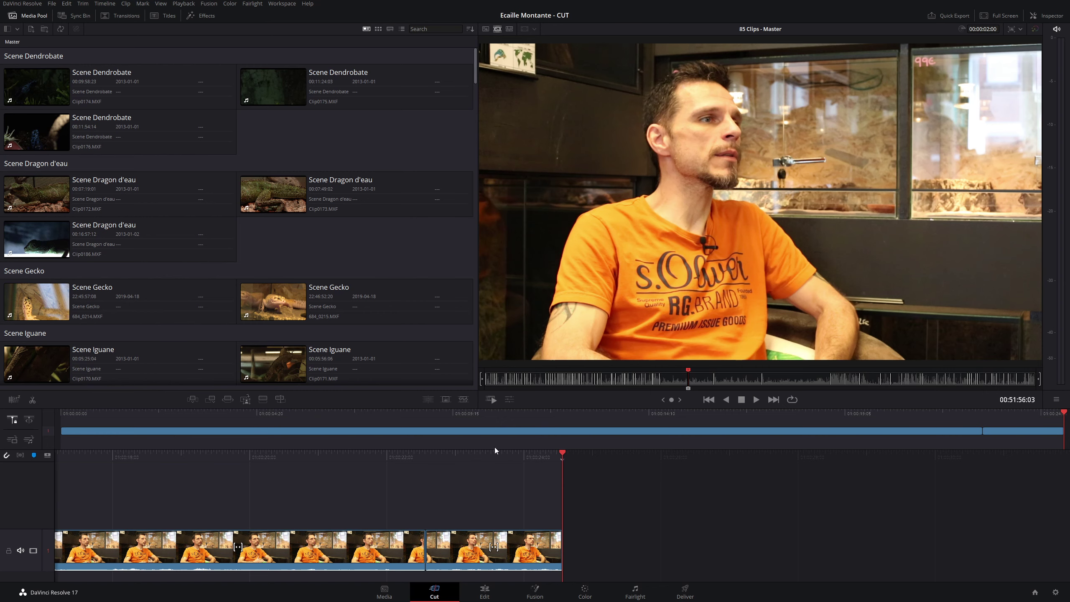
Check the final seconds of the timeline edit, then return to the interview source tape.
click(64, 412)
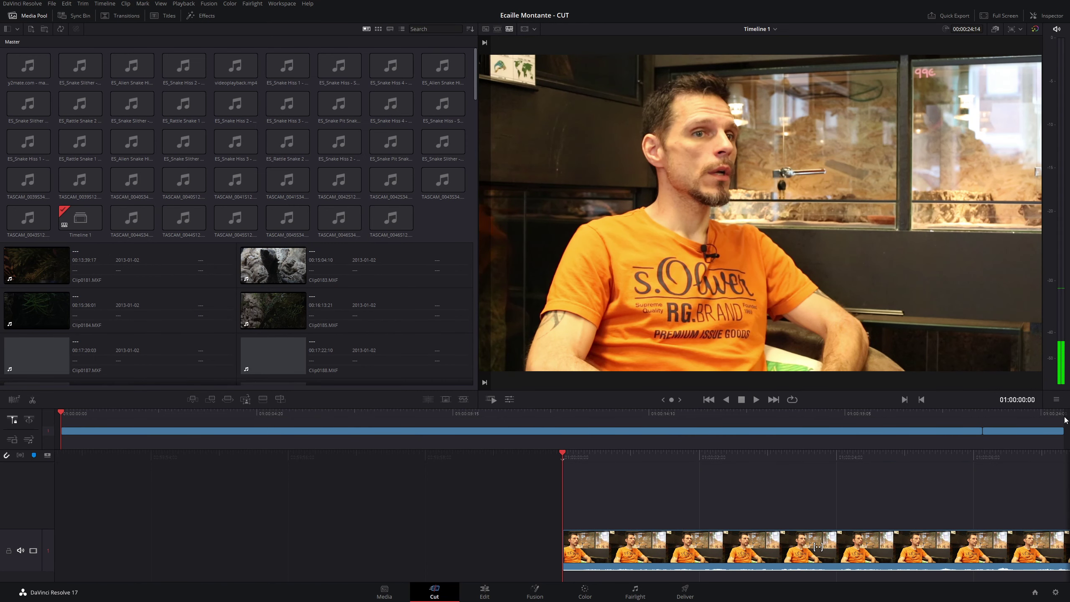
click(1064, 419)
click(983, 419)
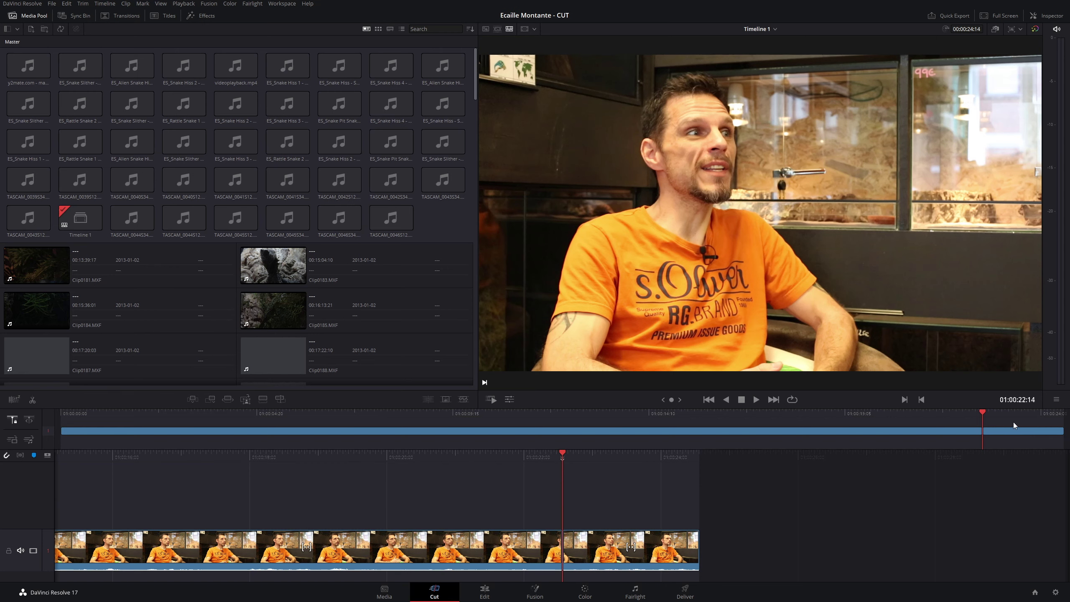
click(1055, 413)
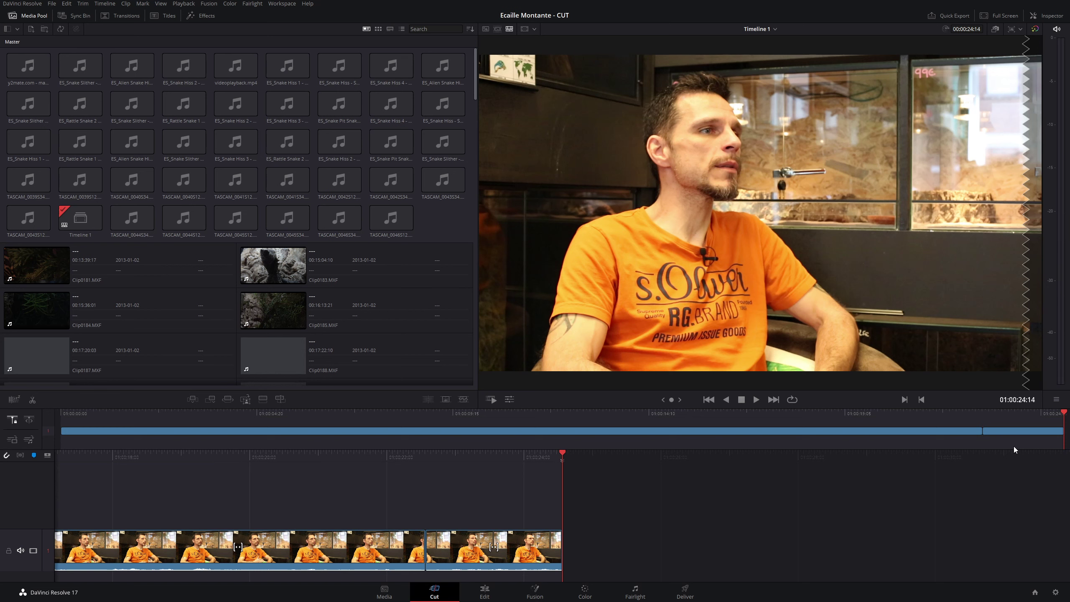
click(981, 415)
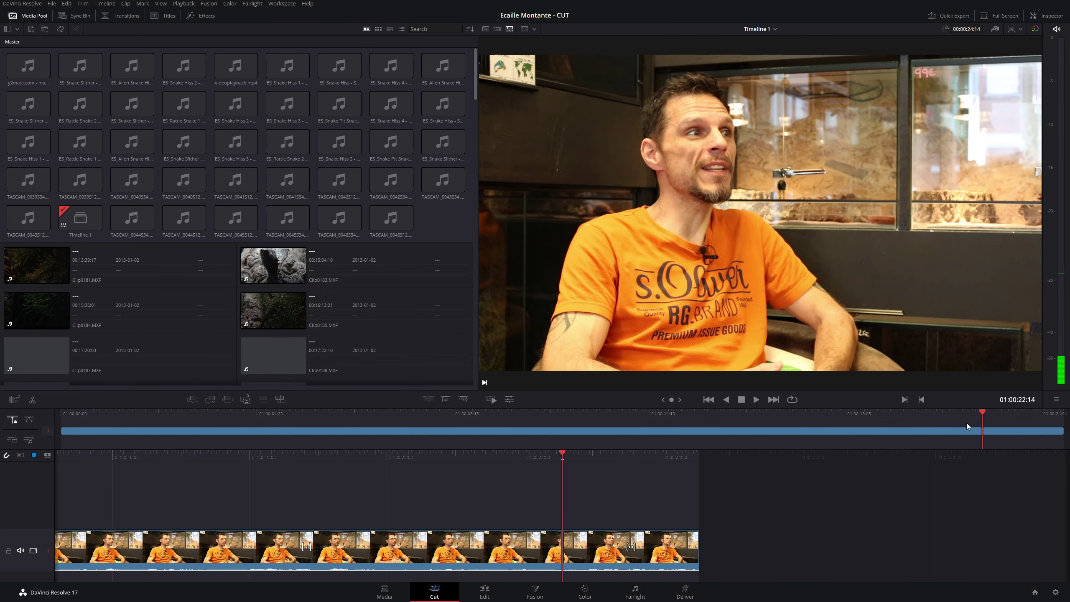
key(q)
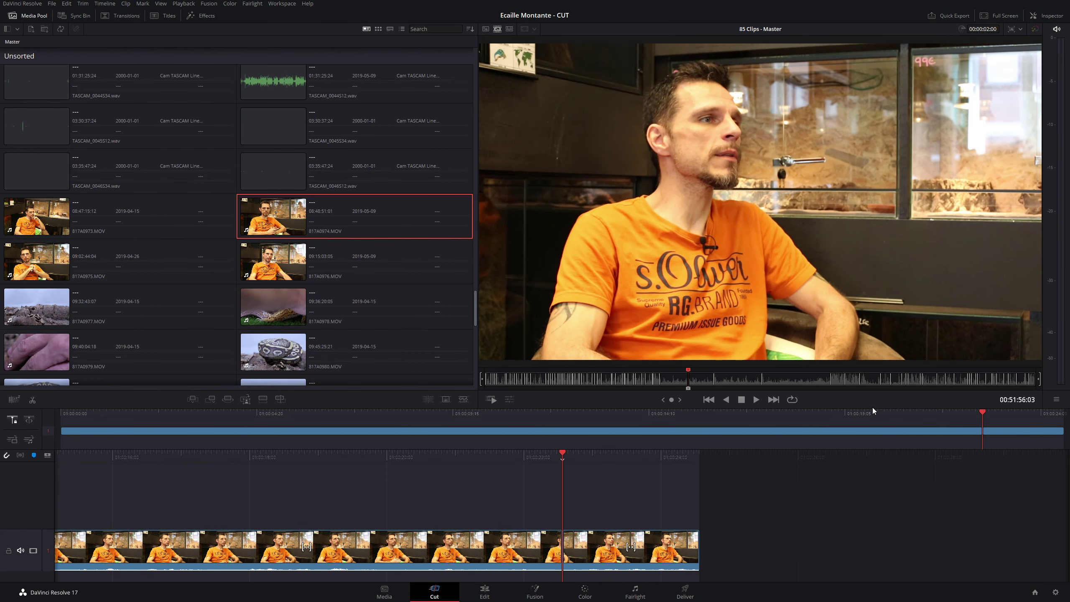
Append the interview section 00:53:43:20 to 00:55:07:07 to the timeline end and view Timeline 1.
click(696, 380)
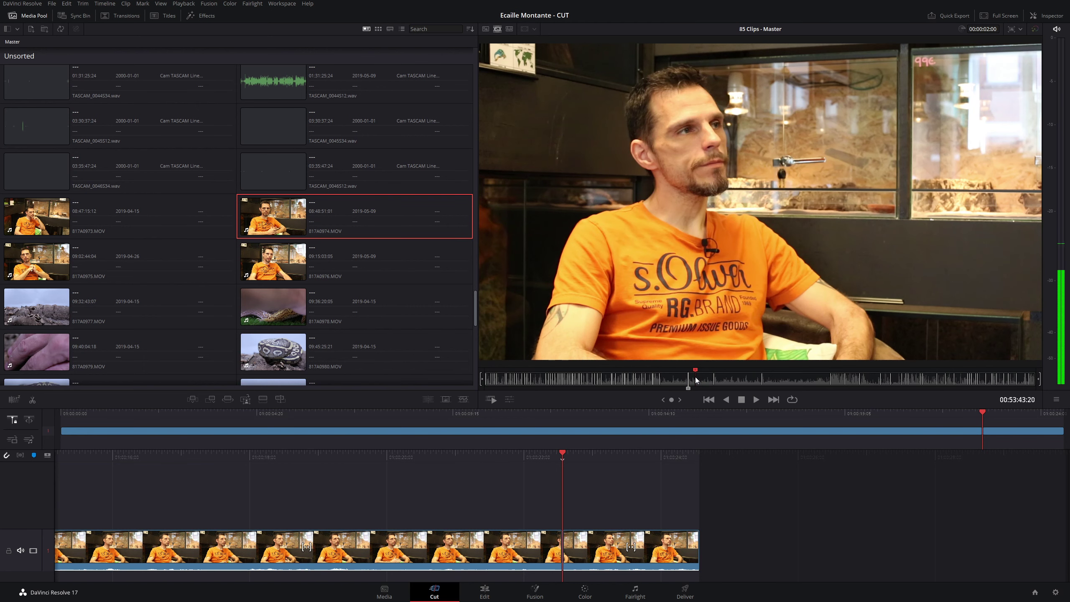
key(i)
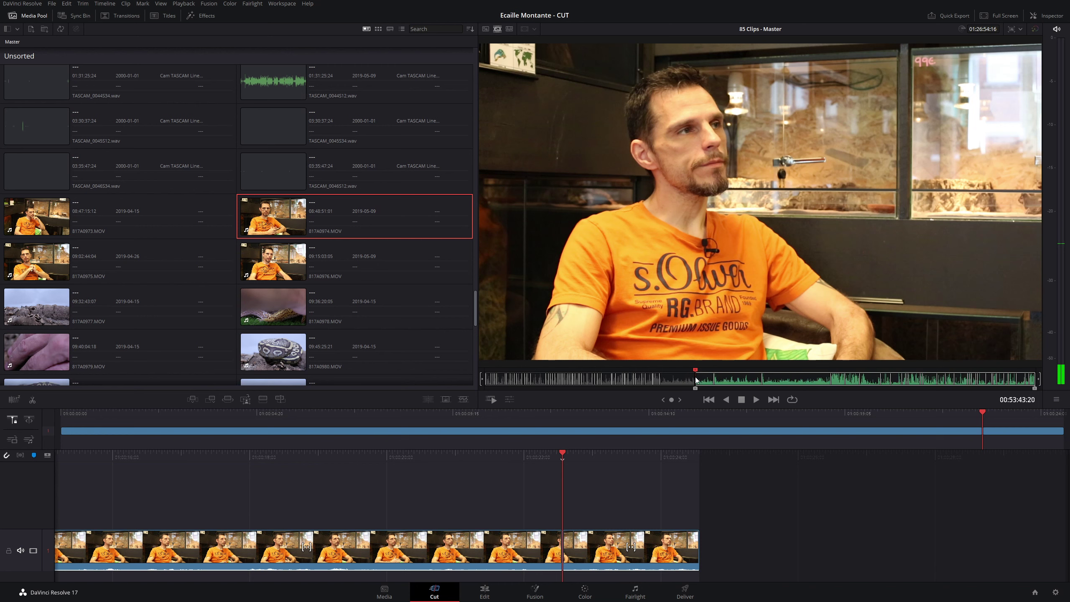
click(701, 379)
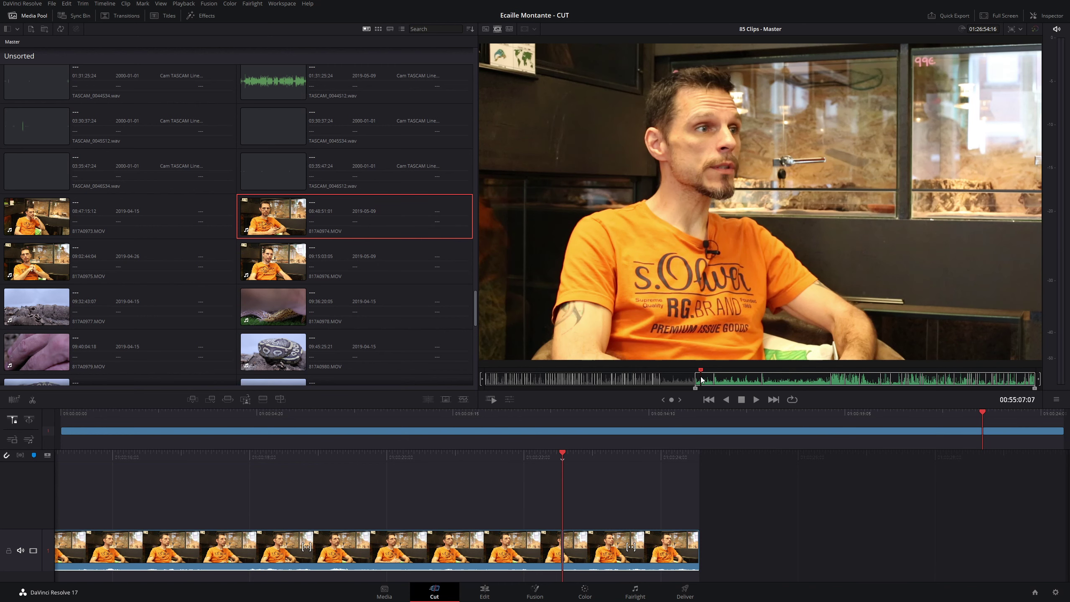
key(o)
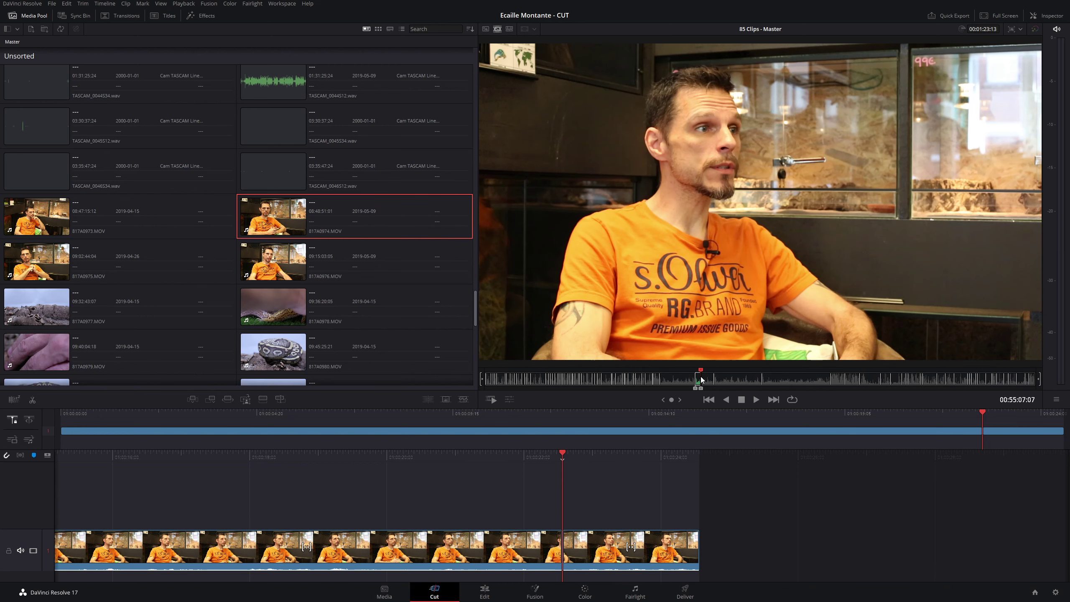
key(shift+F12)
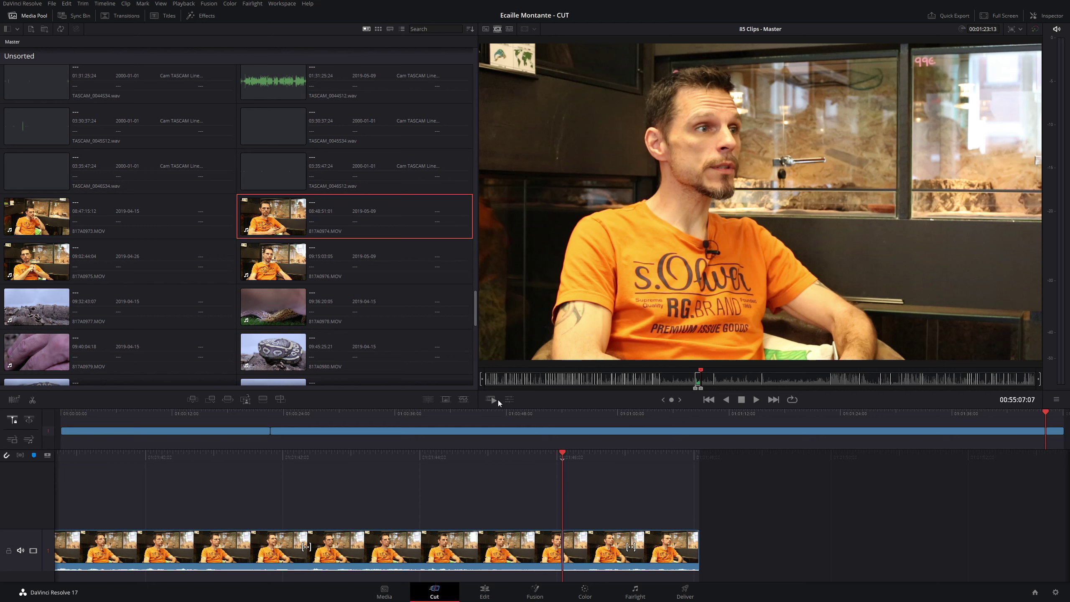
click(724, 379)
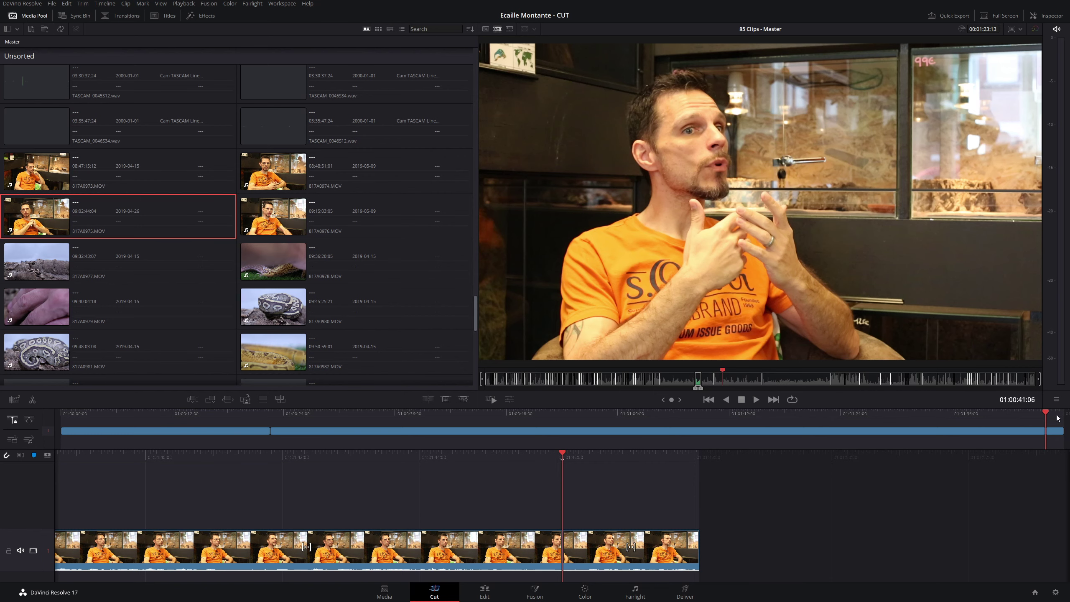
click(1062, 414)
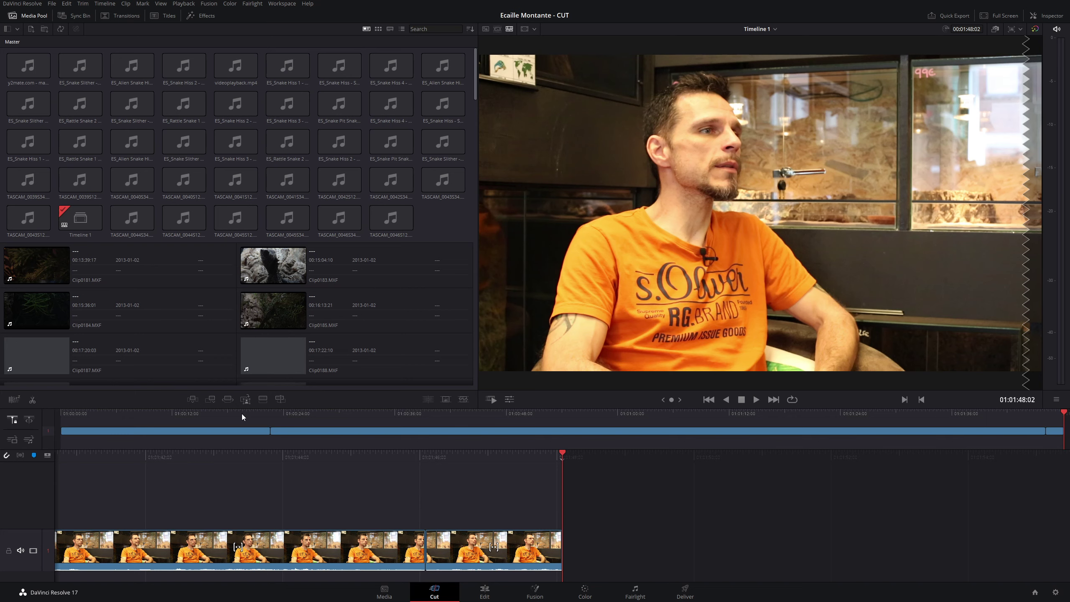
key(q)
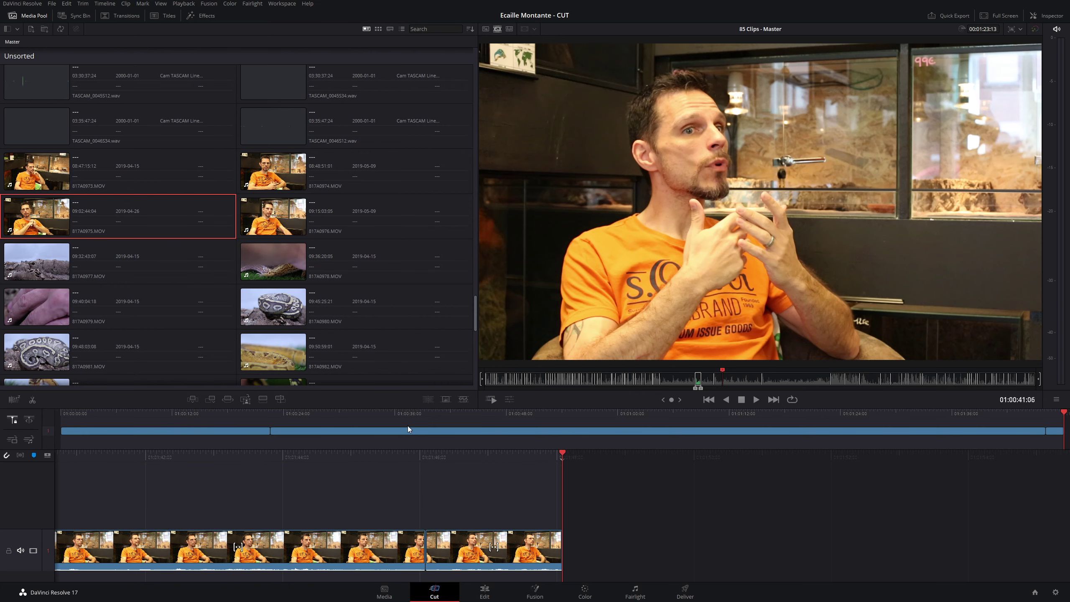
click(66, 412)
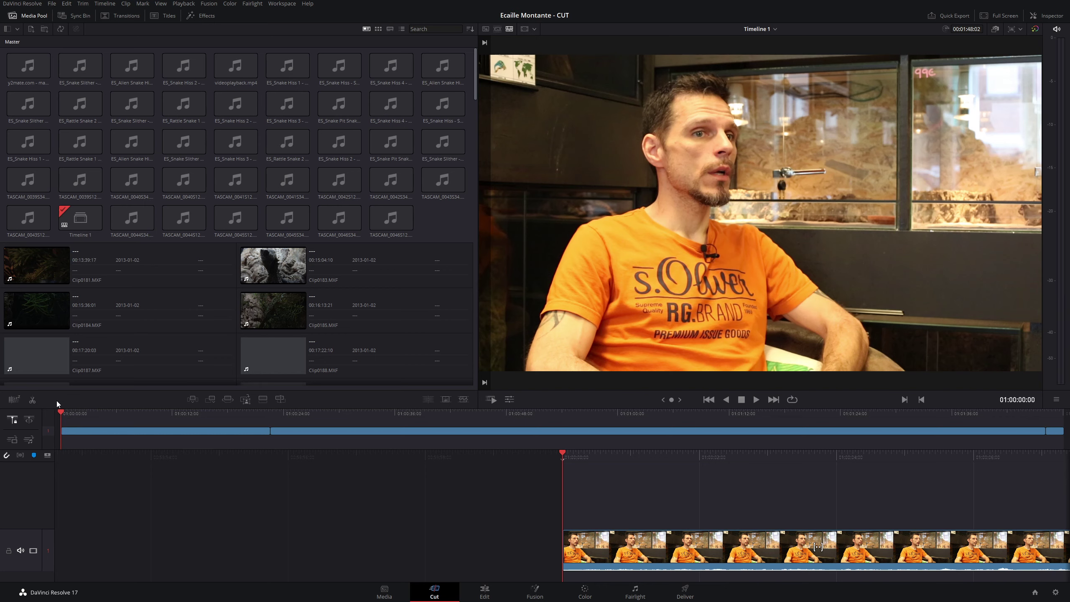
key(space)
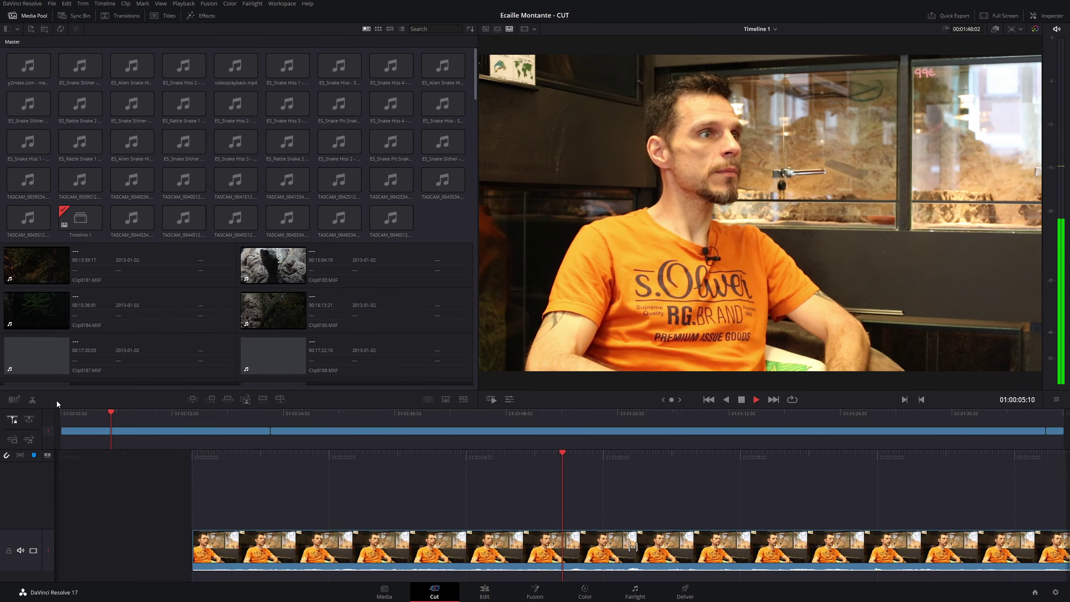
key(space)
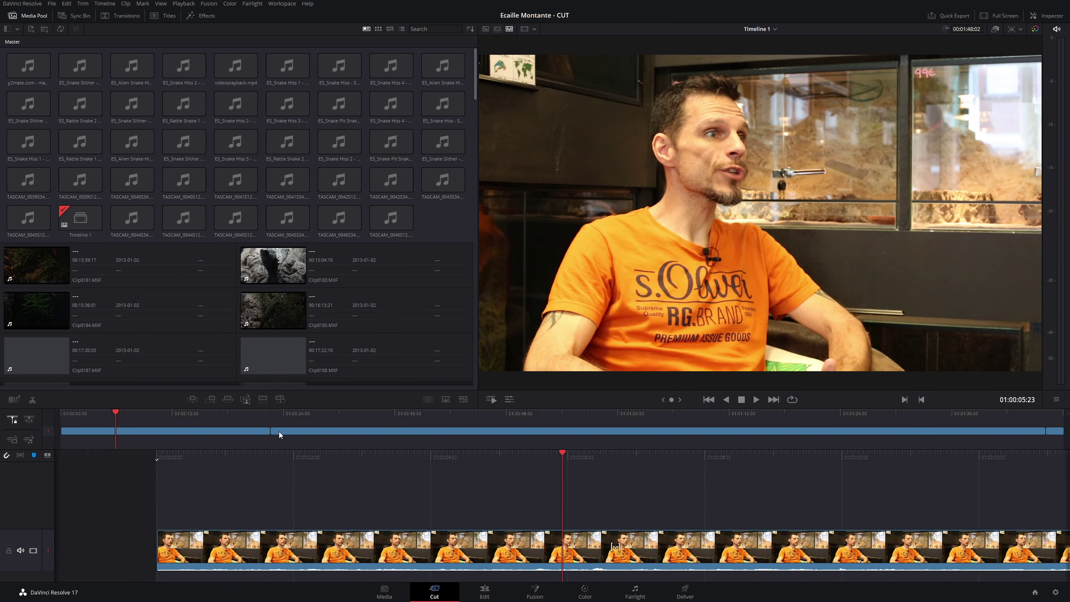
Load Scene Pogona clip Clip0190.MXF from the Media Pool and play the bearded dragon footage.
key(q)
scroll(326, 295, down, 1)
scroll(326, 294, down, 2)
scroll(326, 295, down, 2)
scroll(326, 294, down, 2)
scroll(327, 295, down, 2)
scroll(326, 295, up, 3)
scroll(326, 295, up, 3)
scroll(326, 294, up, 3)
scroll(326, 294, up, 2)
scroll(326, 295, up, 5)
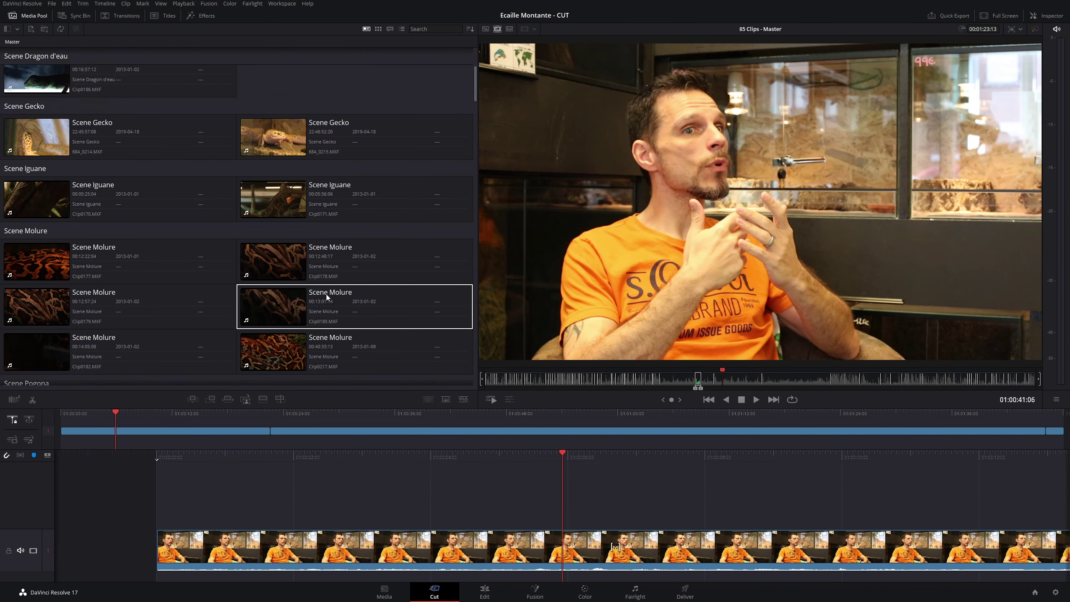
scroll(326, 294, down, 2)
scroll(326, 295, up, 3)
scroll(327, 296, down, 3)
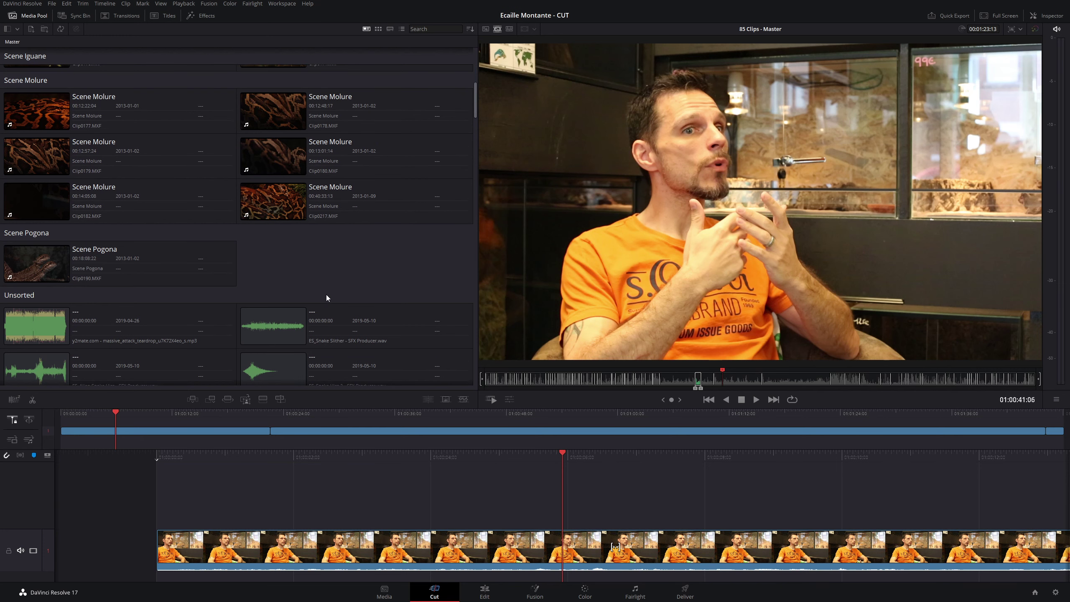
click(35, 270)
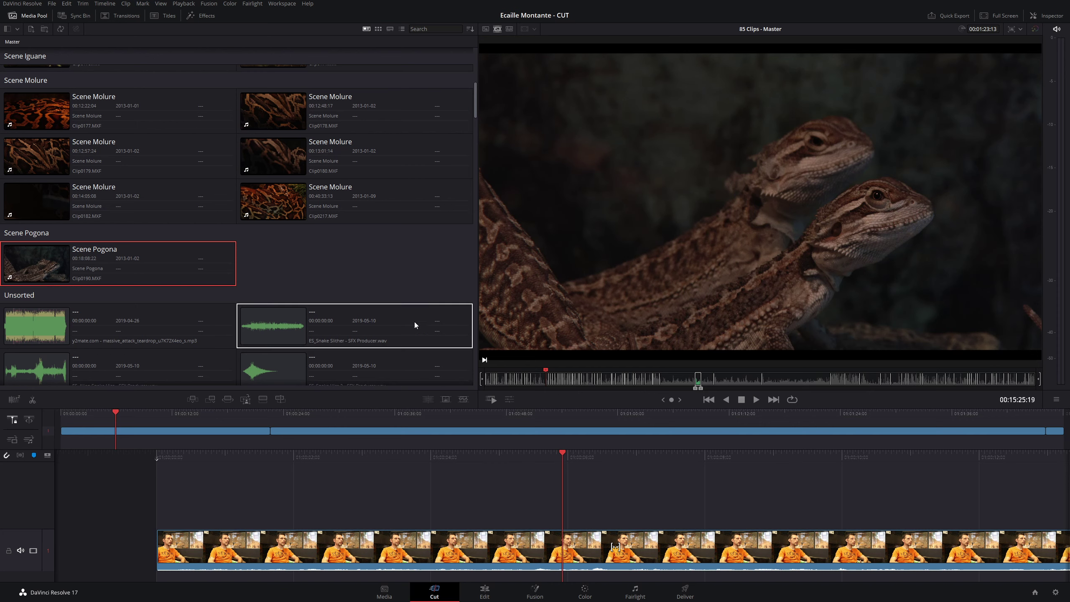
key(space)
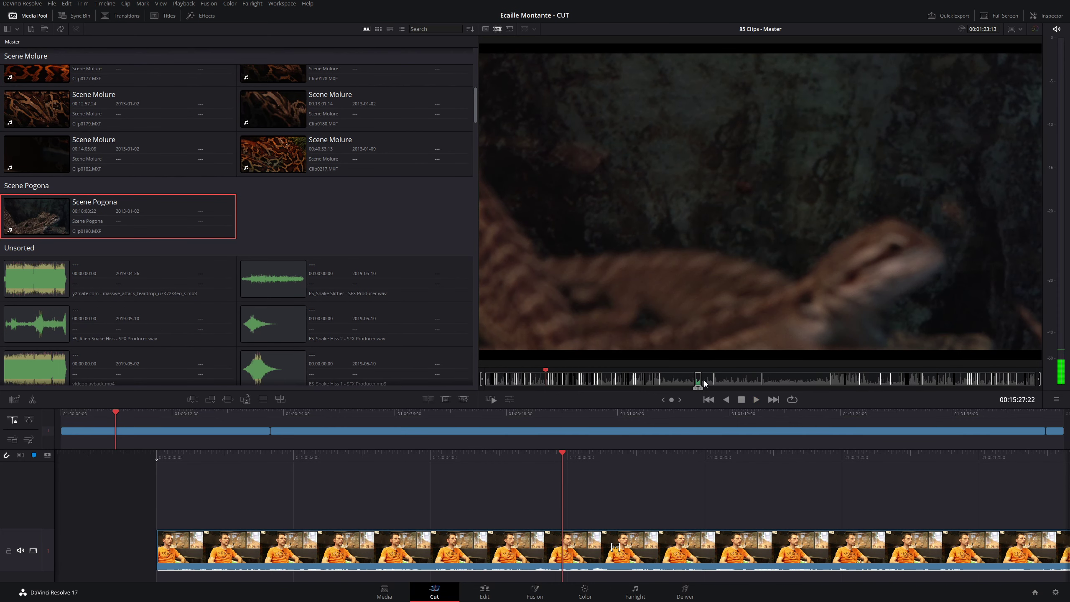
Mark a roughly 3-second Pogona range ending near 00:15:33 and set the edit to video only.
key(j)
key(o)
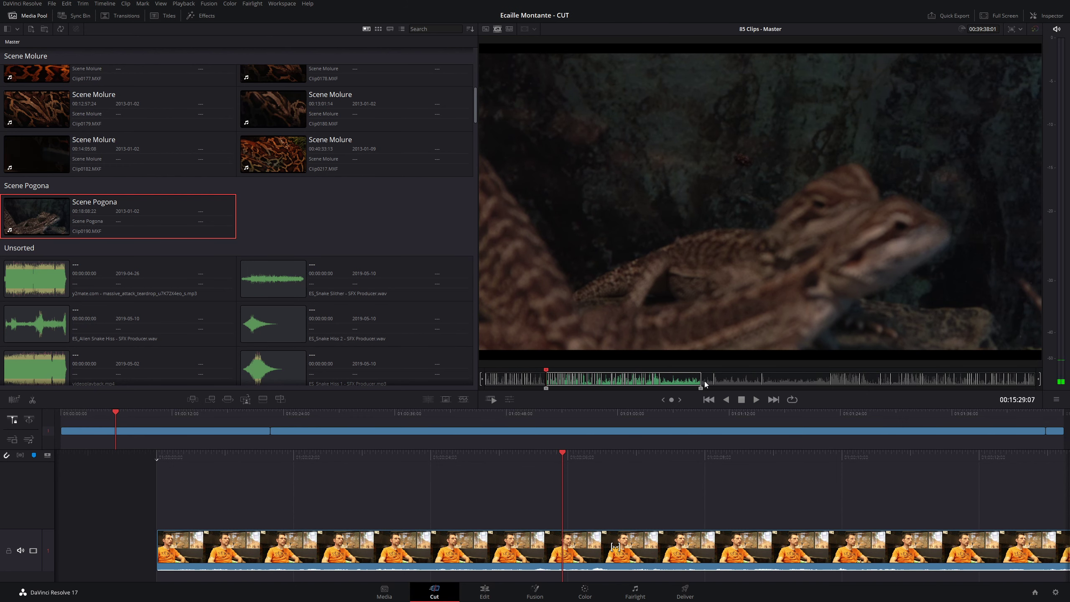
key(l)
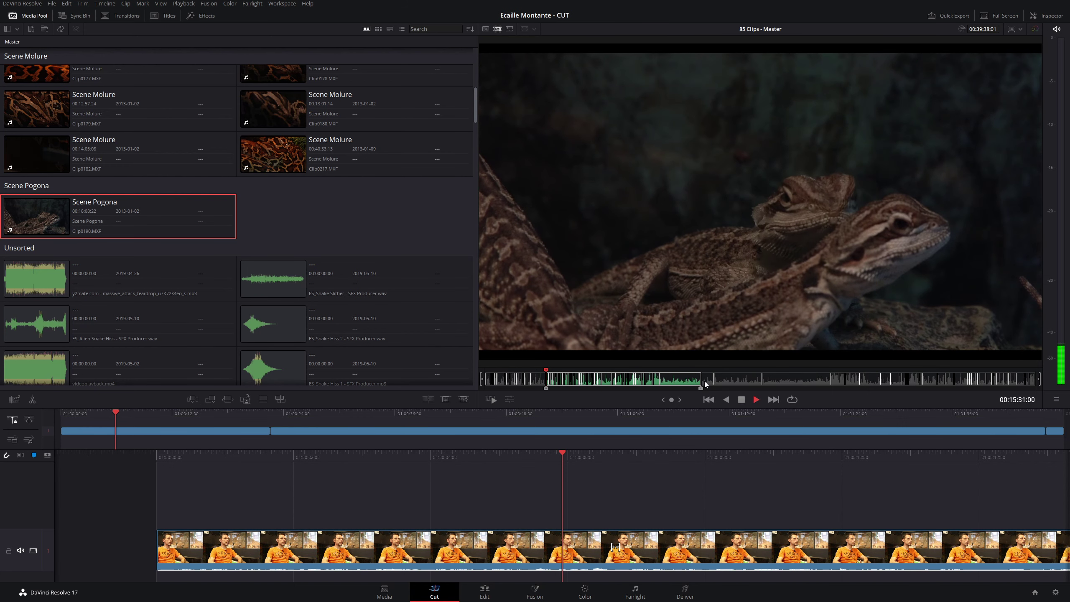
key(k)
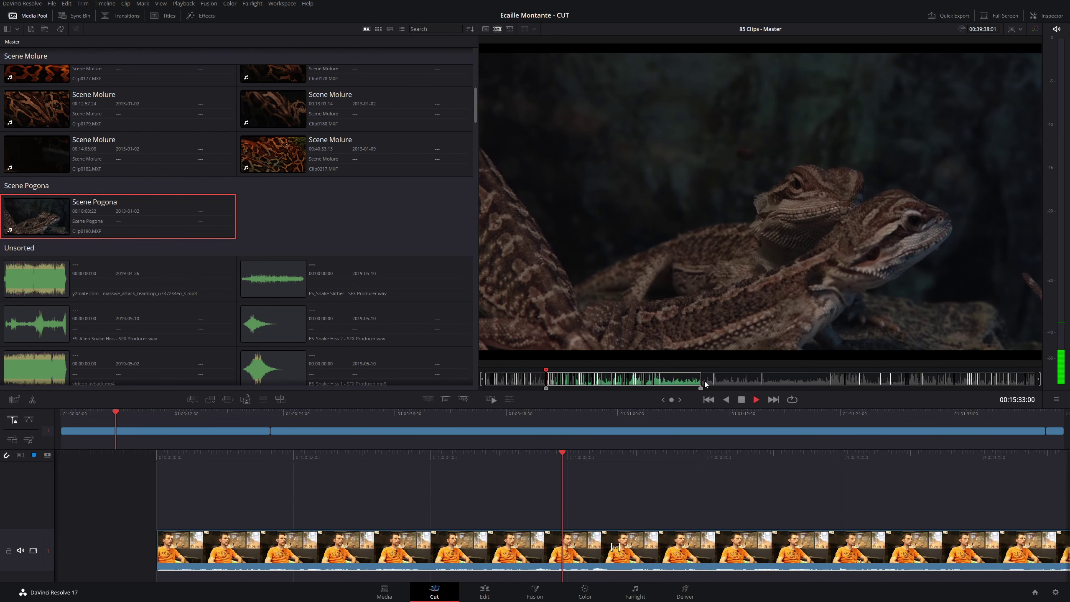
key(o)
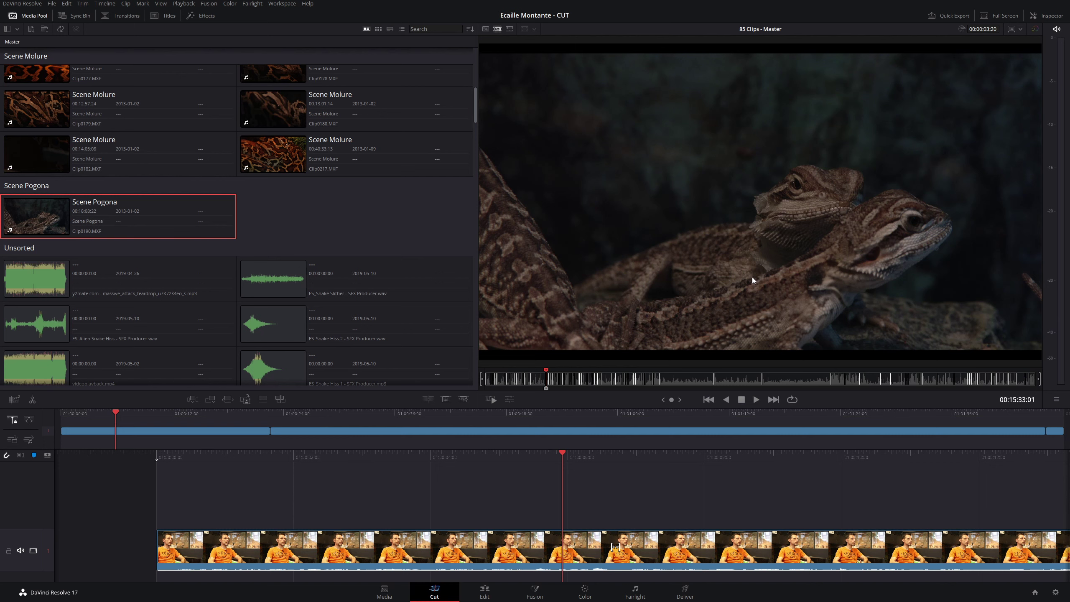
click(12, 440)
Place the bearded dragon clip on video track 2 above the interview and show Timeline 1.
key(F12)
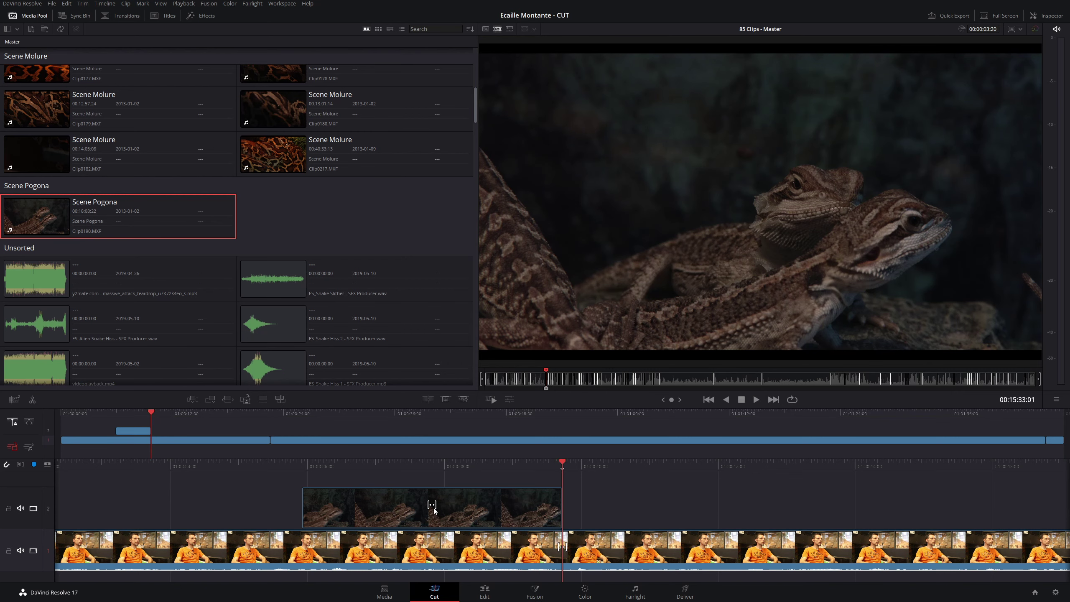
click(432, 505)
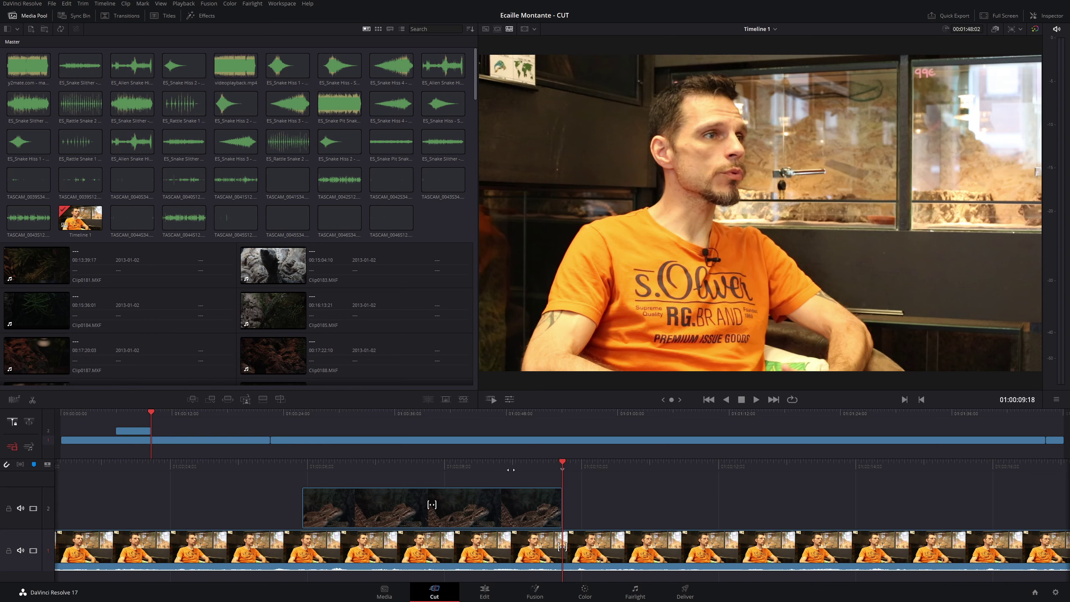
Play back the lizard overlay, then load interview clip 817A0976.MOV from the source tape.
drag(432, 504, 778, 504)
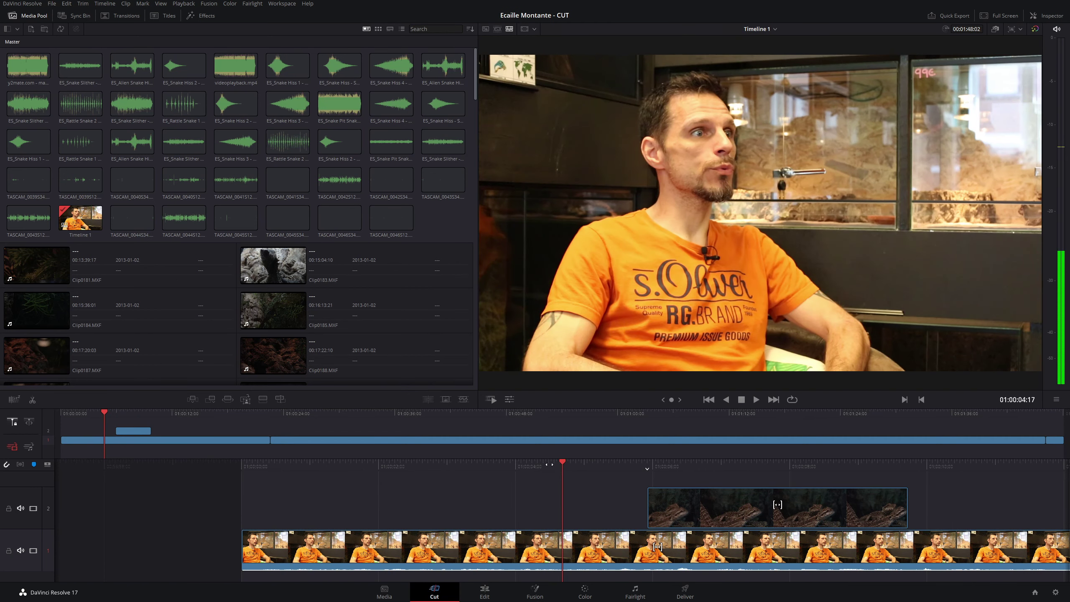
key(space)
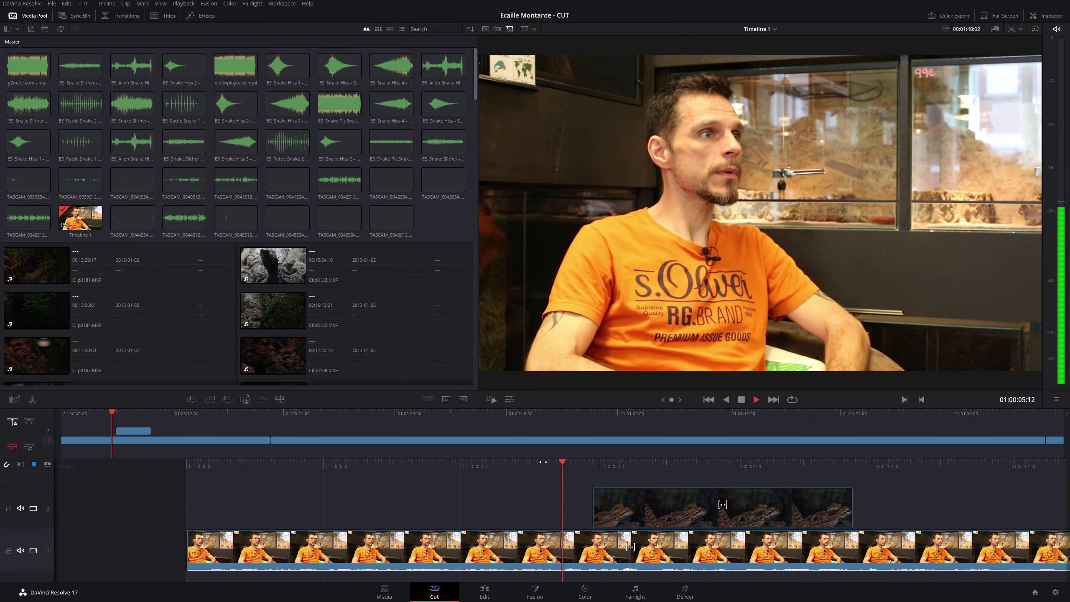
key(space)
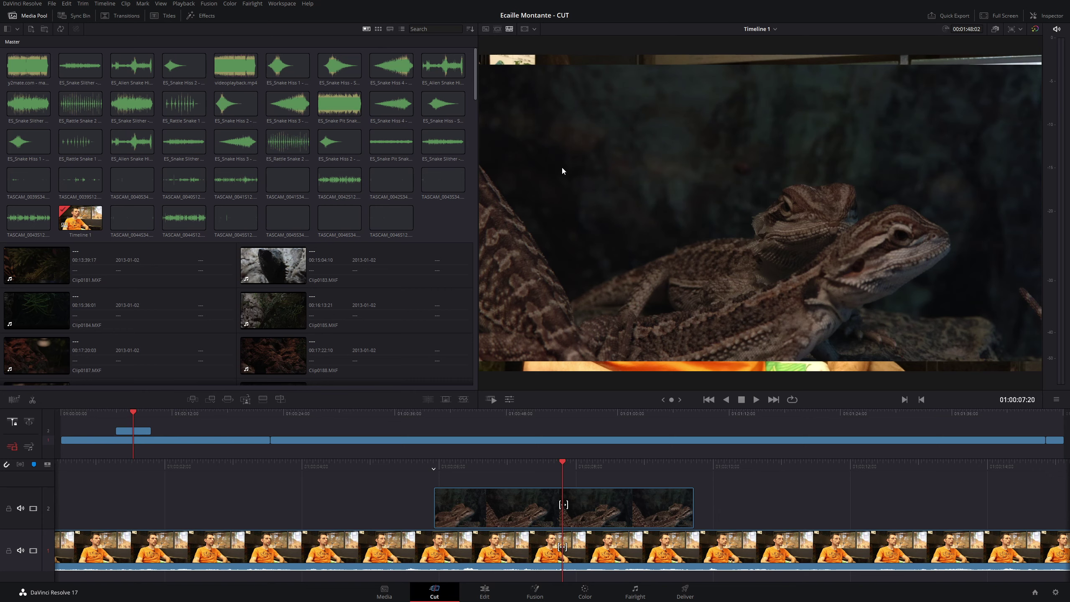
key(q)
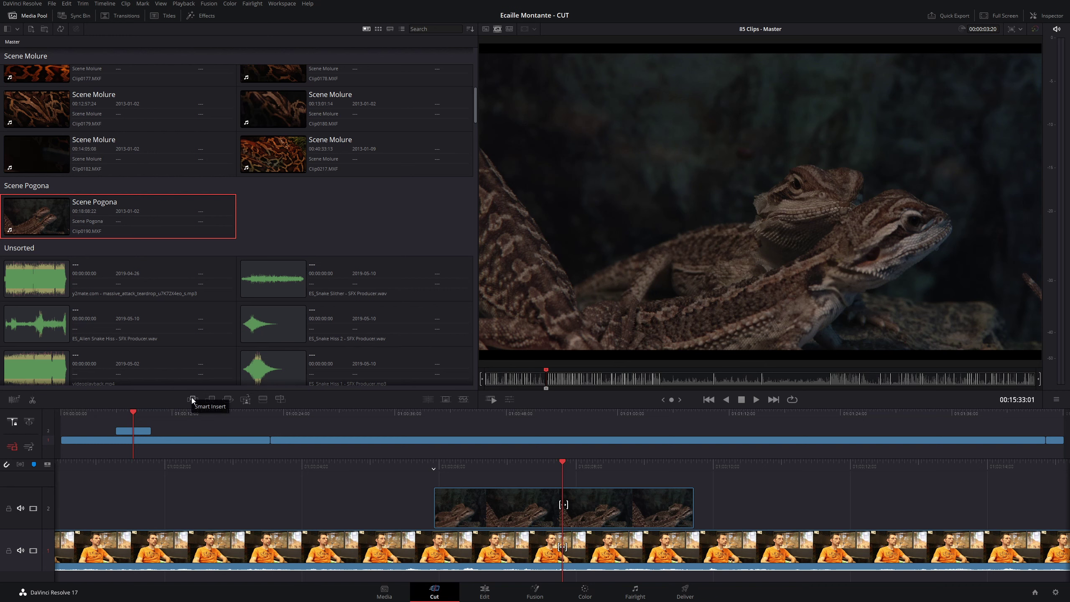
click(278, 417)
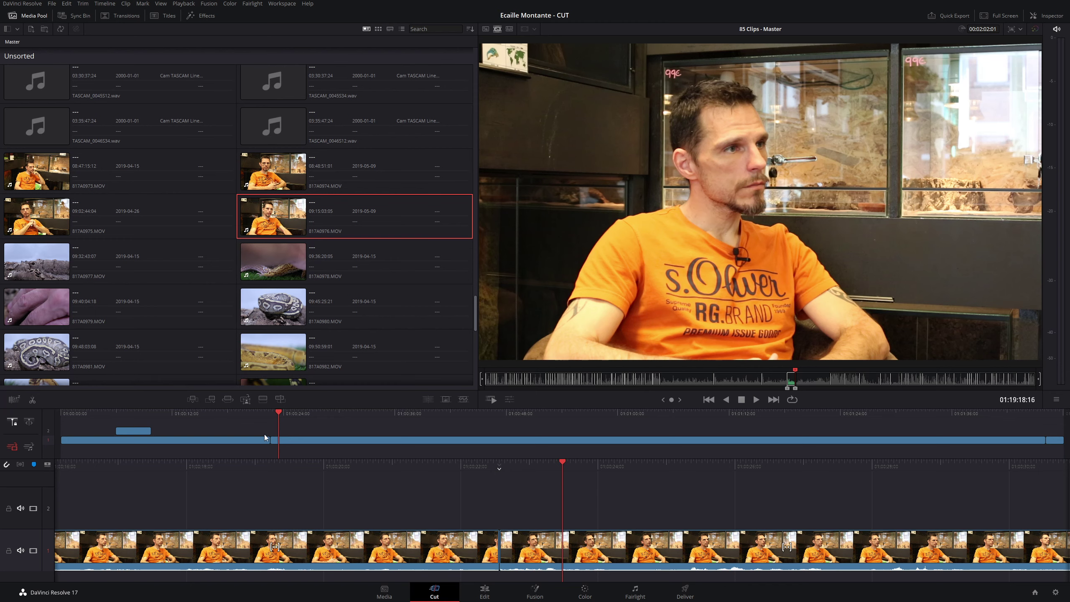
Append interview clip 817A0976.MOV to the timeline end and save the project.
click(195, 400)
key(ctrl+s)
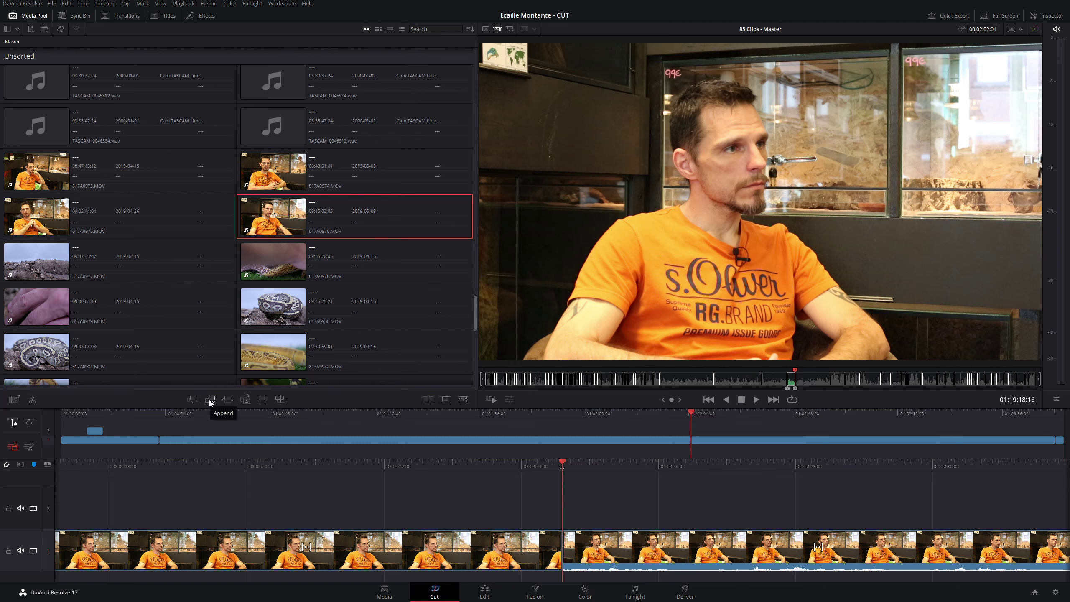
click(63, 4)
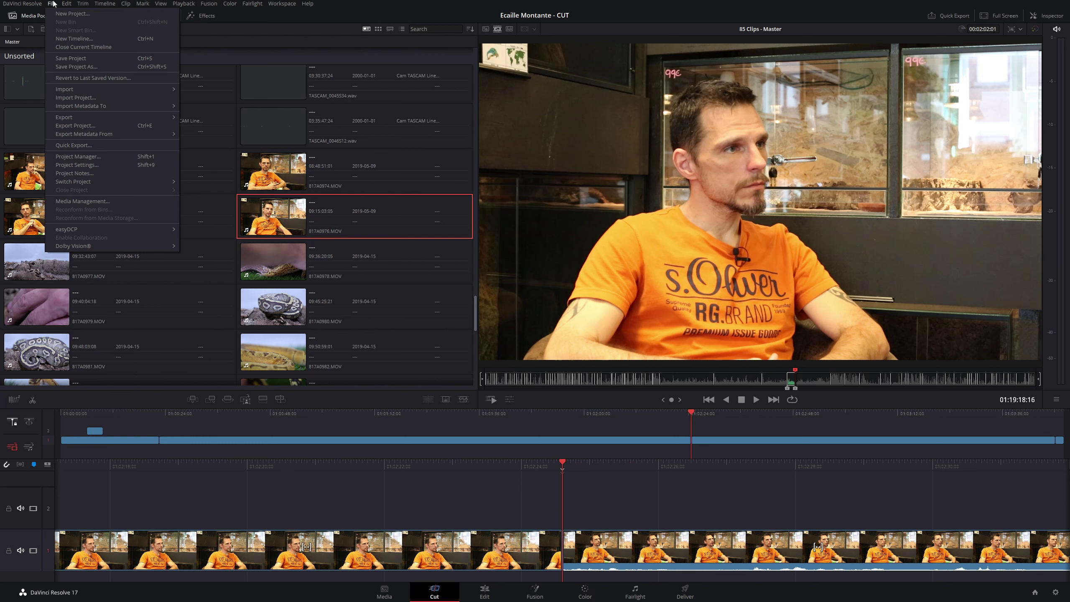
mouse_move(68, 4)
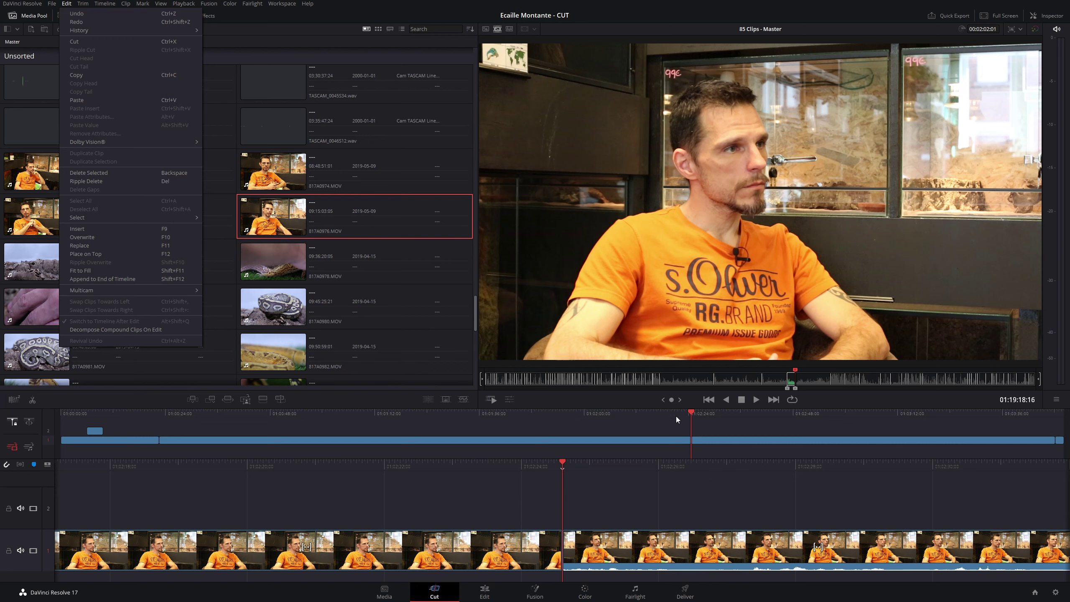
Mark a two-second In/Out range later in 817A0976.MOV and jump to the timeline end.
click(801, 380)
click(801, 380)
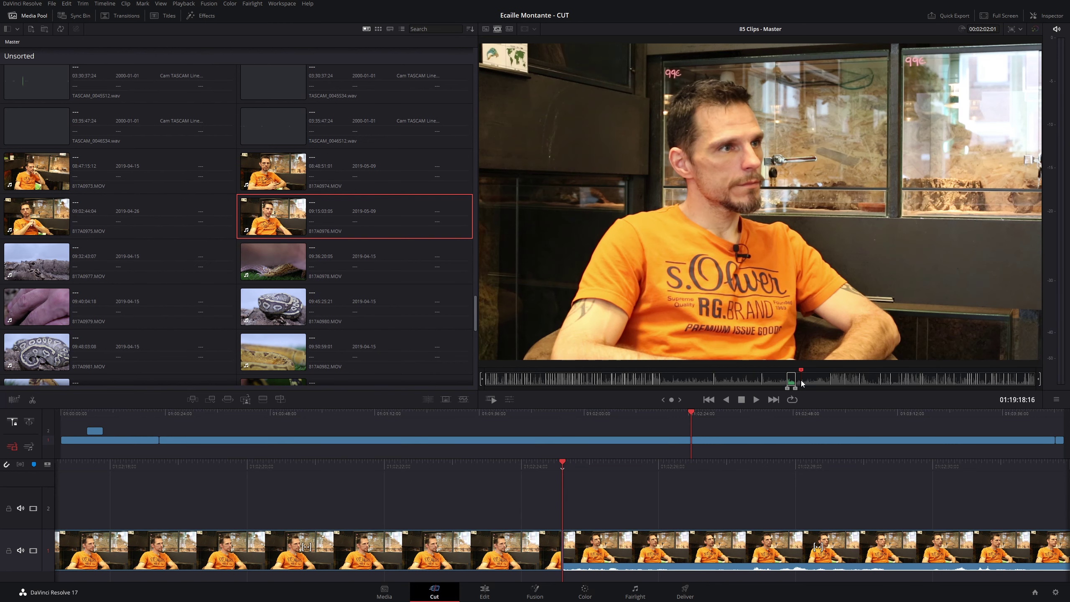
key(space)
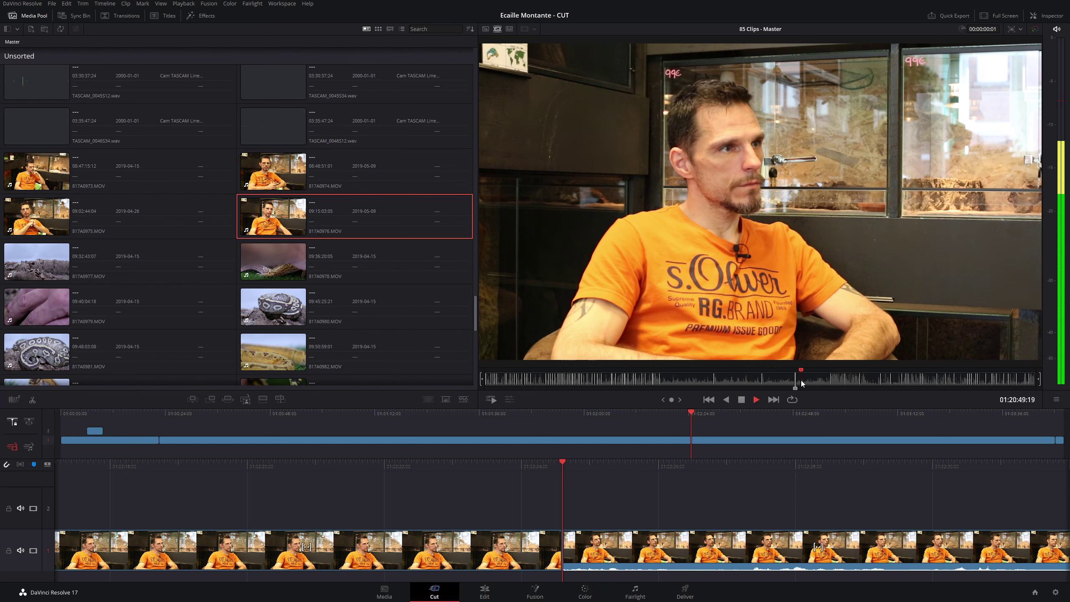
key(i)
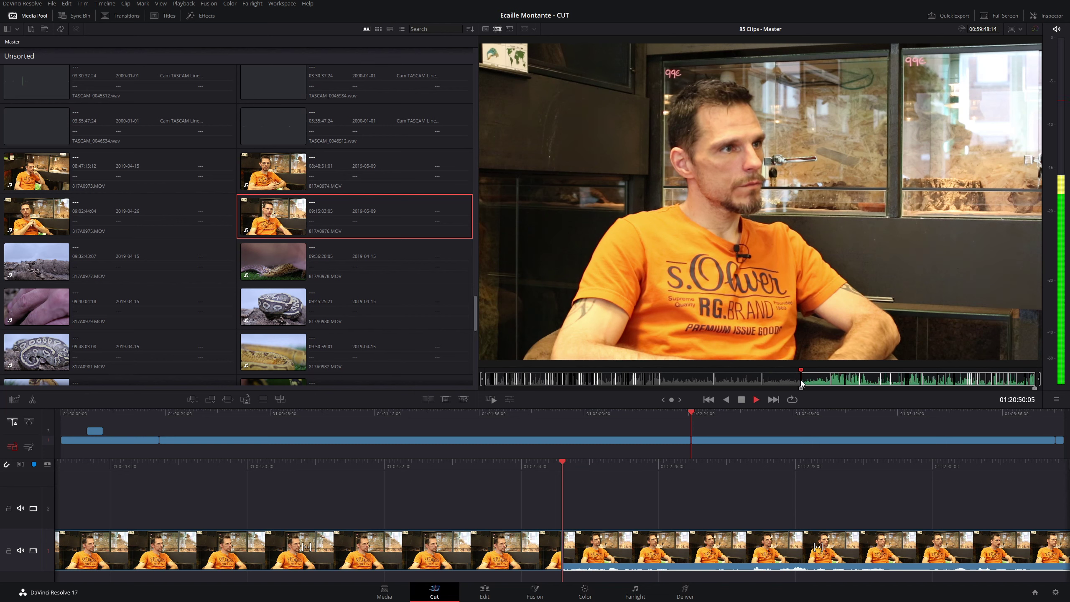
key(space)
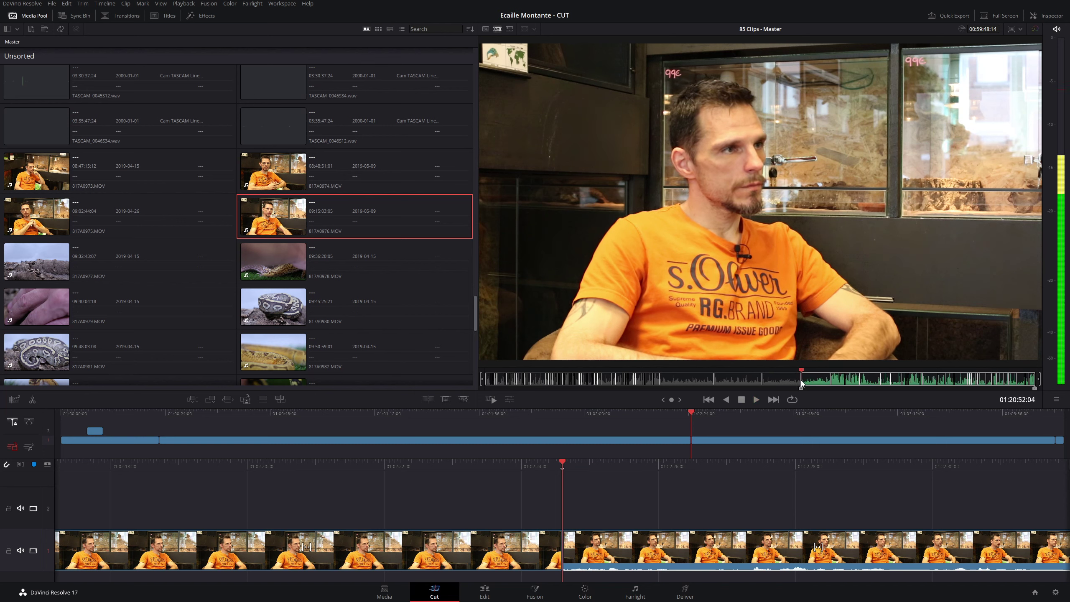
key(o)
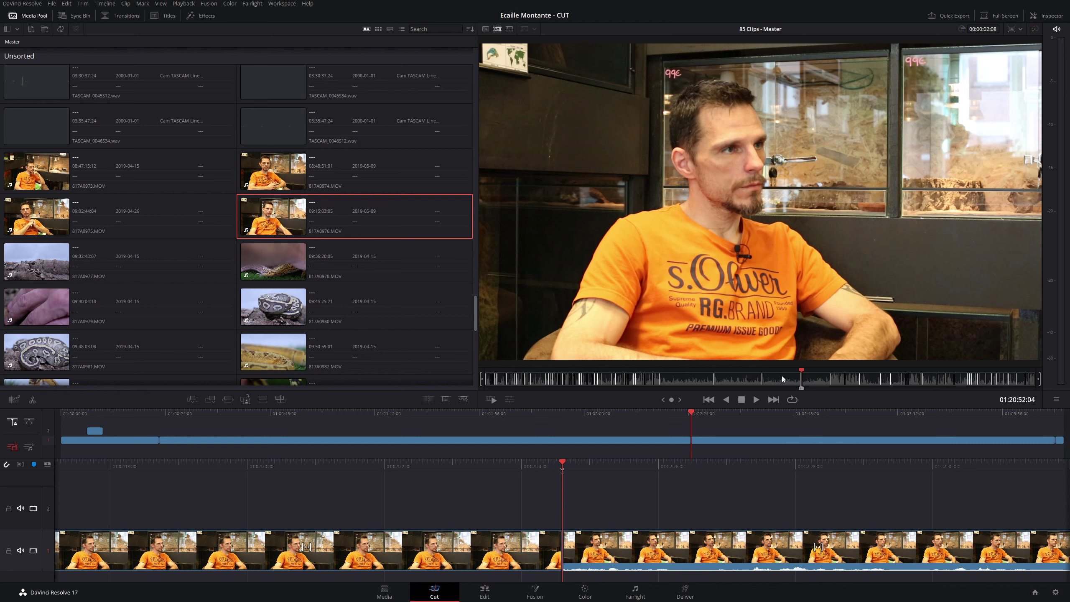
key(End)
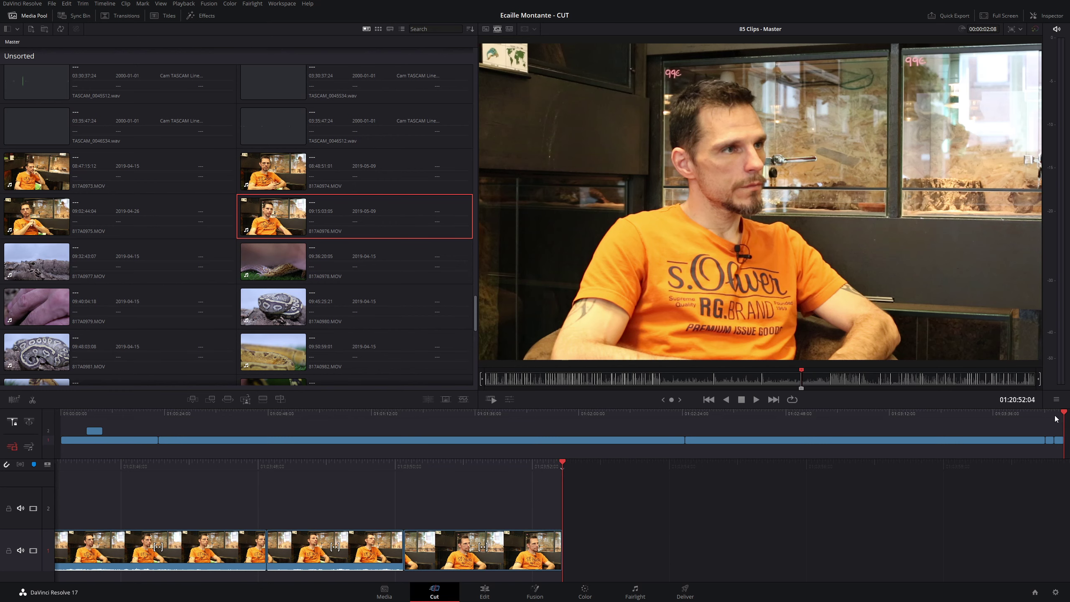
Give the timeline slightly more room and scrub the source view back to interview clip 817A0975.MOV.
drag(816, 409, 816, 412)
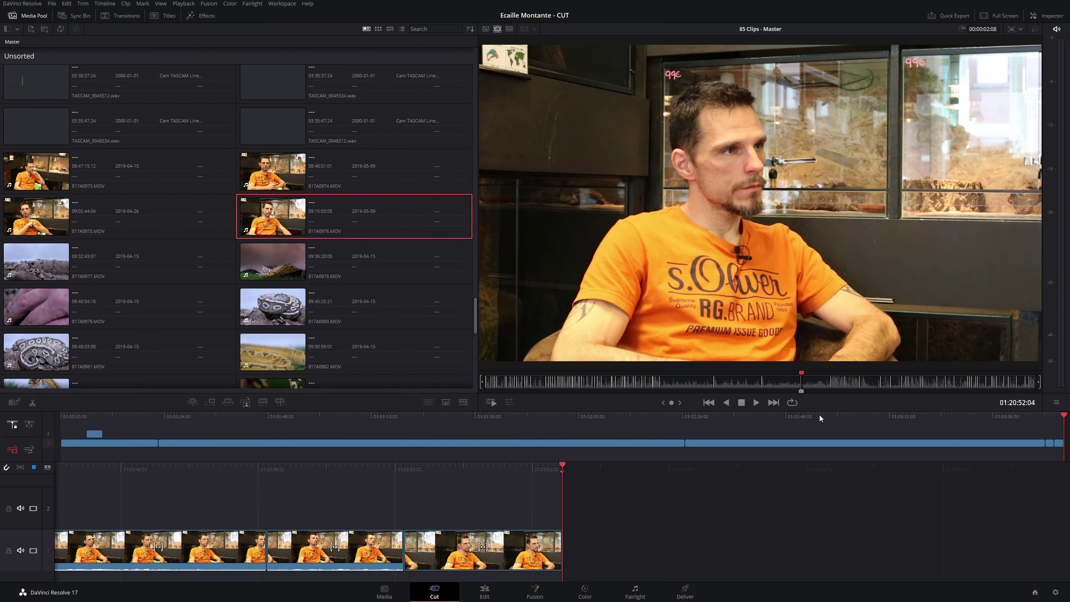
click(820, 415)
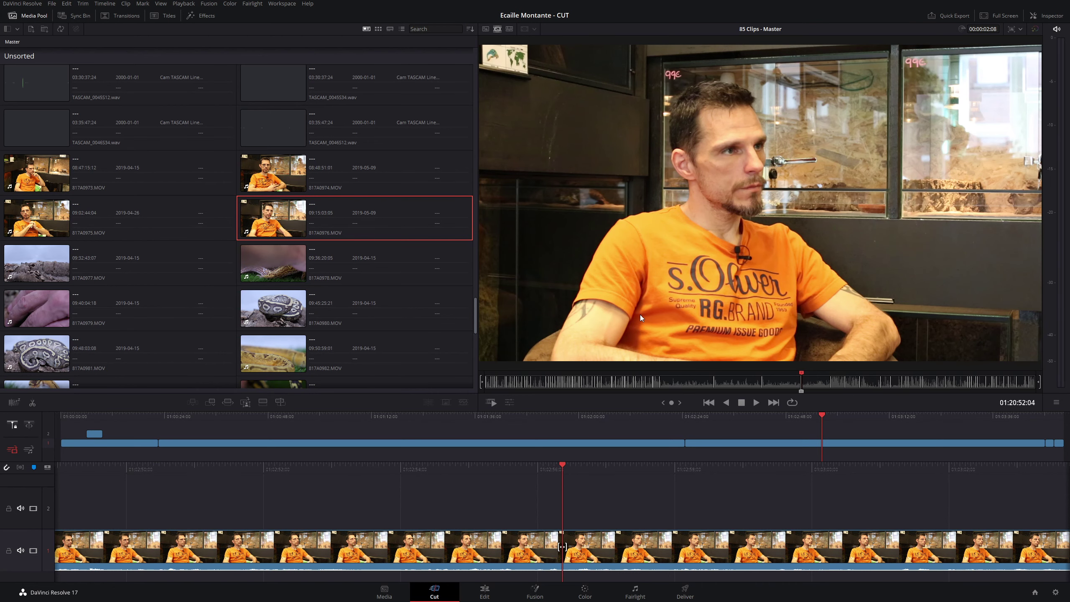
drag(722, 381, 716, 379)
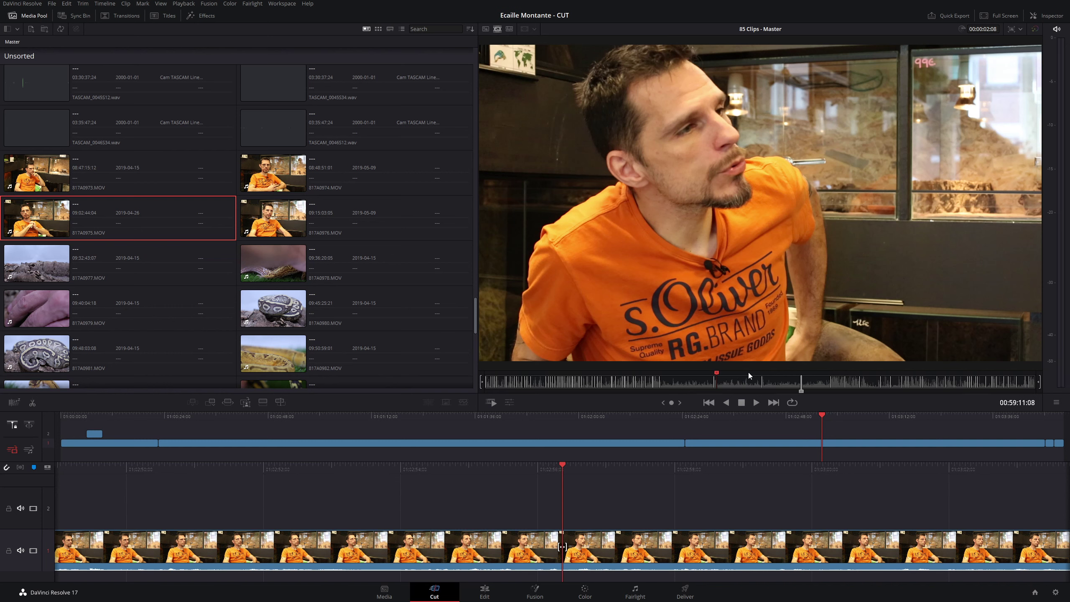
Mark an In point in 817A0975.MOV, clear its Out point, and ripple-overwrite it into the timeline.
key(i)
key(space)
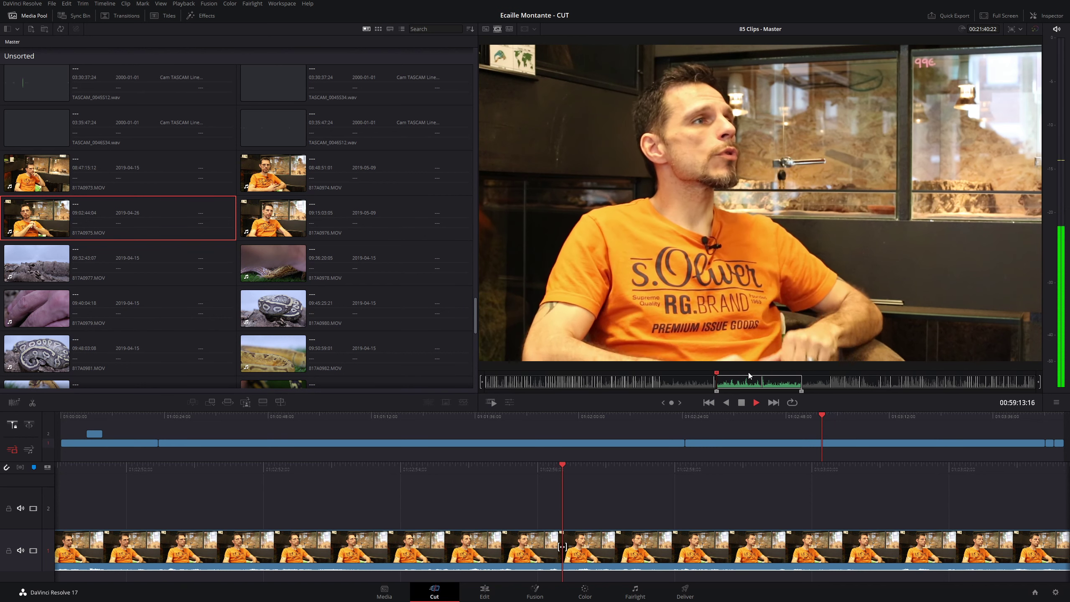
key(space)
key(alt+o)
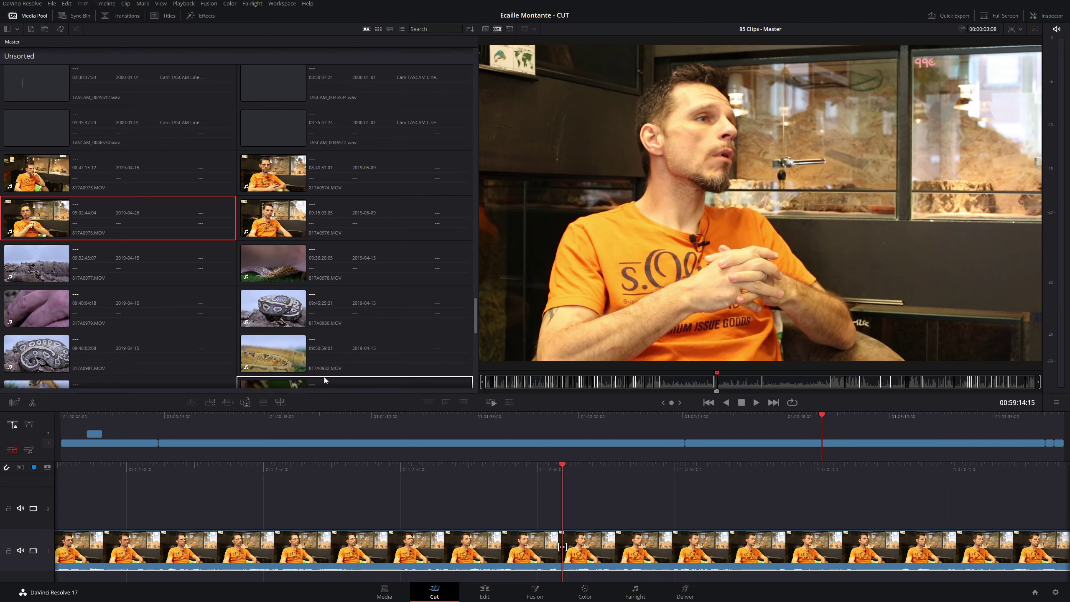
click(227, 405)
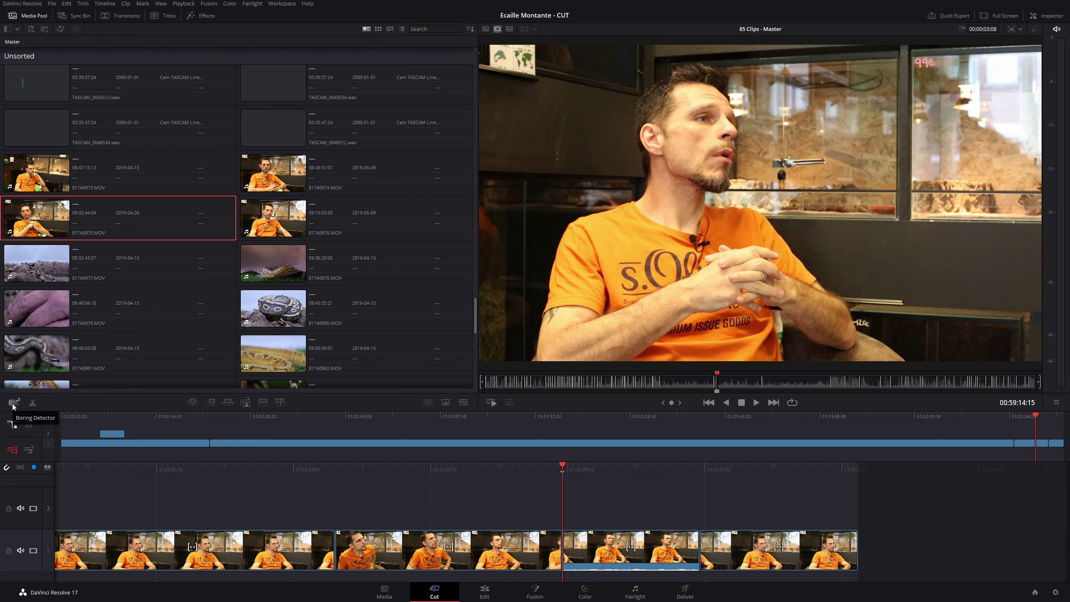
click(13, 406)
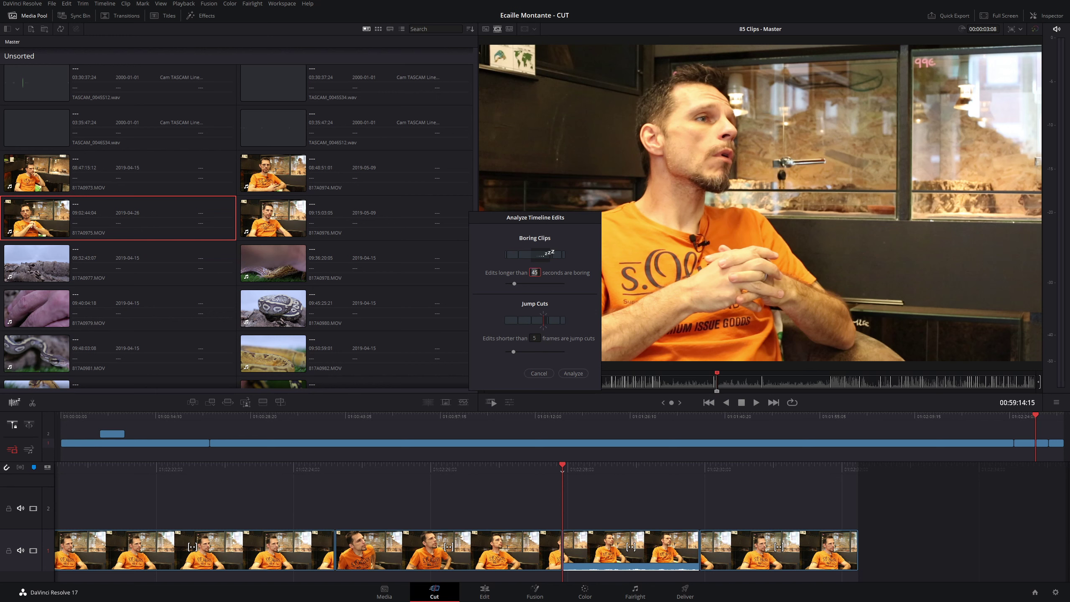
Analyze the timeline with boring edits over 25 seconds and jump cuts under 15 frames.
text(25)
click(535, 338)
key(BackSpace)
text(15)
click(574, 373)
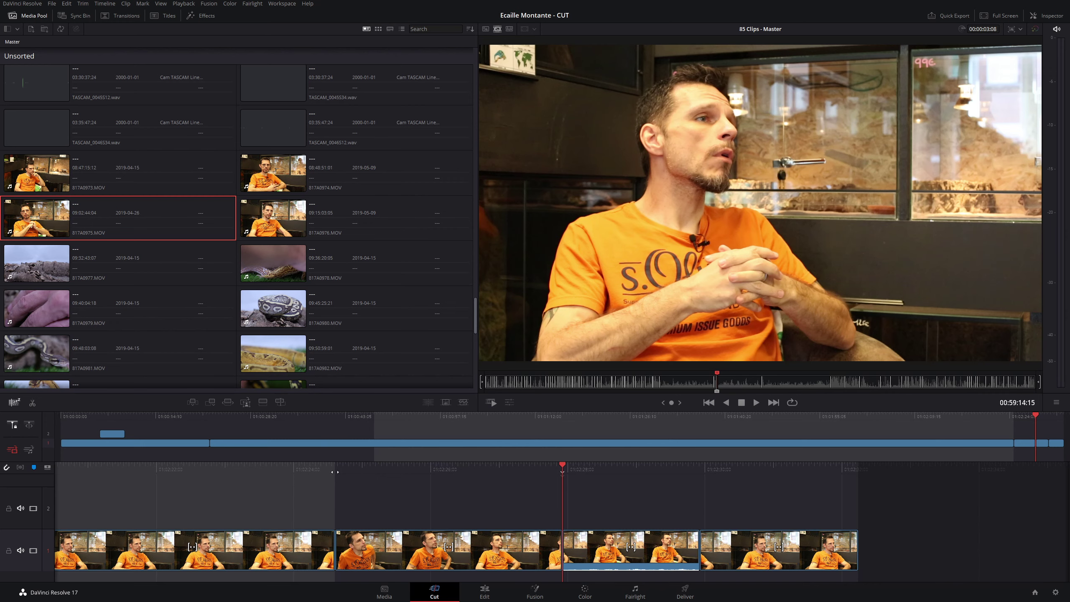
Return to Timeline 1 at 01:02:27:23 and trim the interview clip's end to remove the boring part.
click(376, 418)
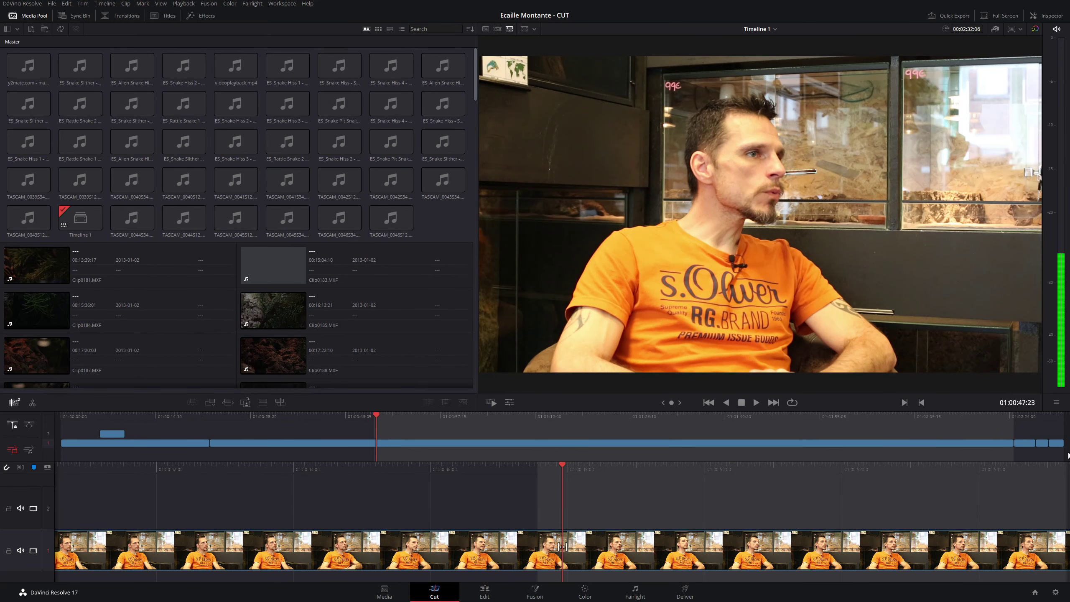
click(1035, 427)
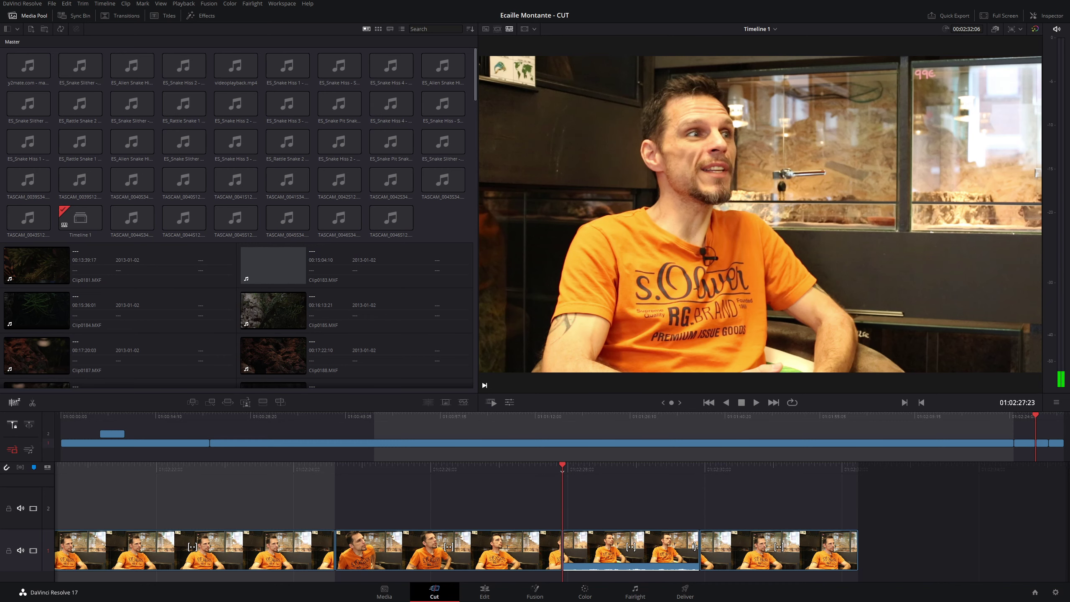
drag(695, 547, 595, 543)
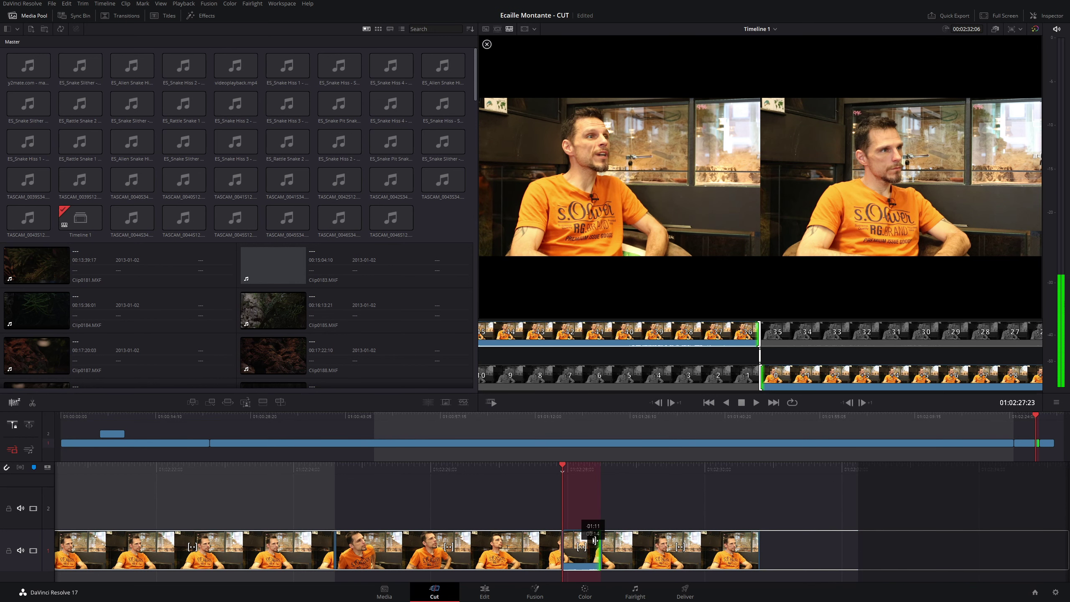